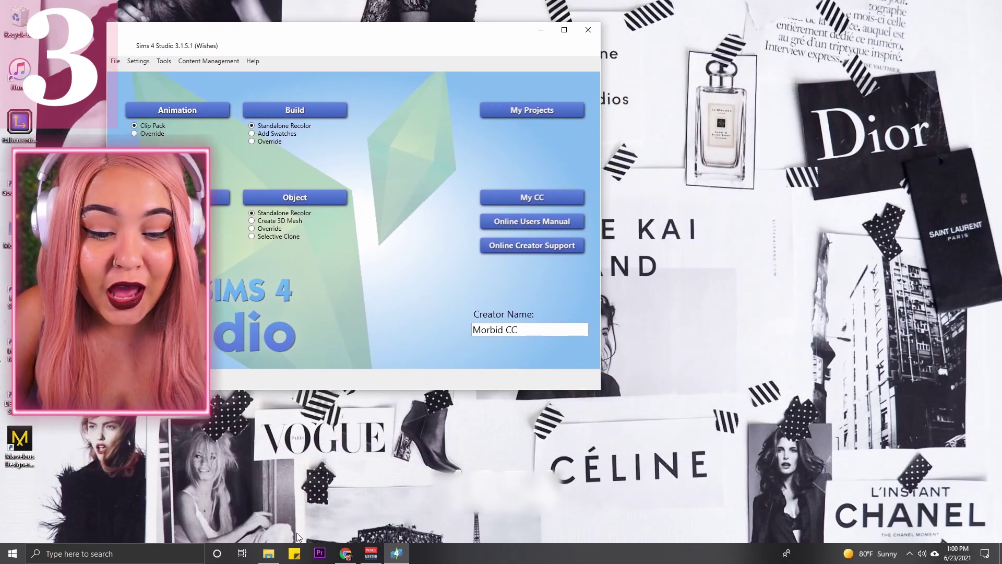
# - Open the Sims 4 Mods folder in File Explorer and look through its custom content folders from 0 ACC CC to 0 STUFF CC
pyautogui.click(268, 553)
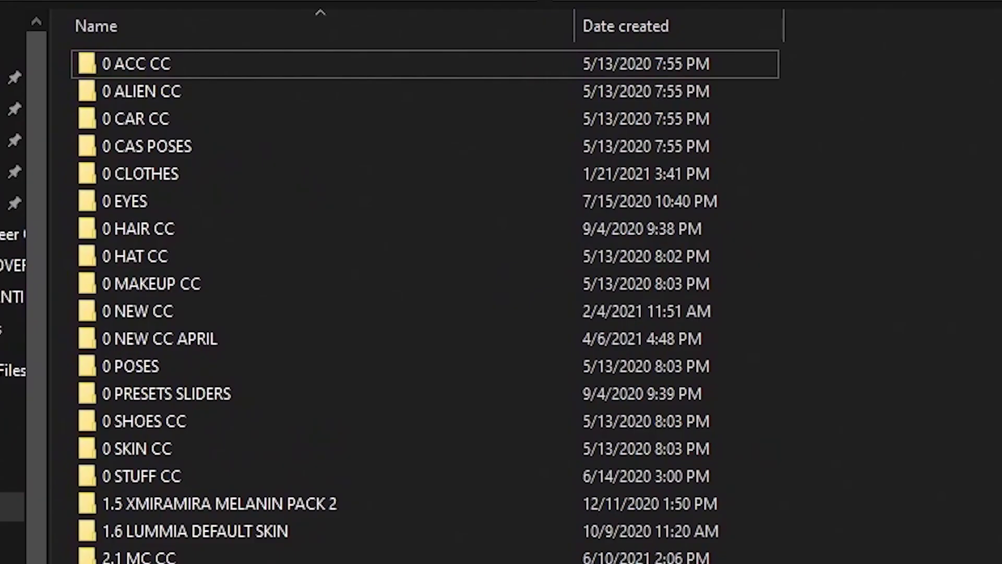
pyautogui.scroll(-20, 783, 78)
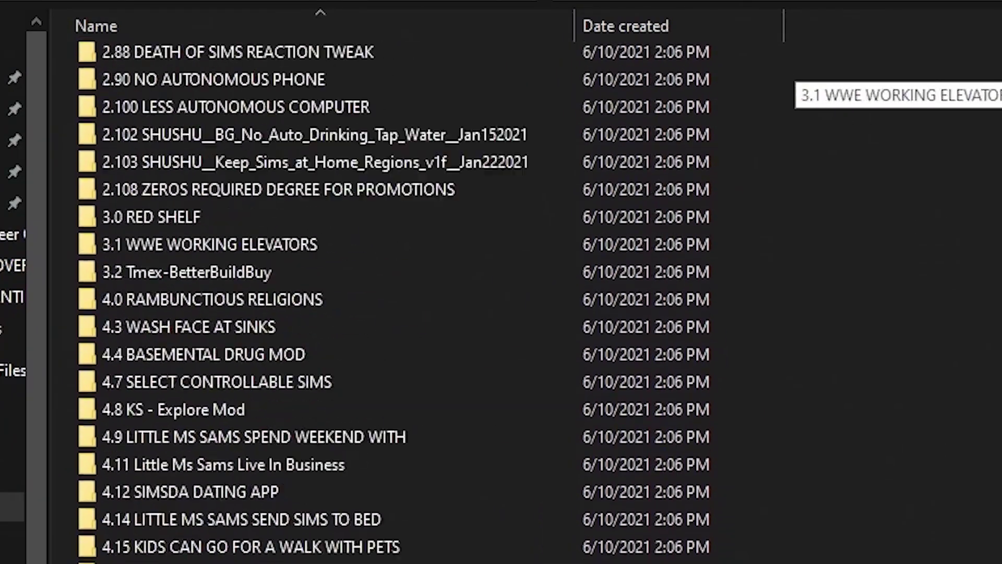
pyautogui.scroll(20, 793, 89)
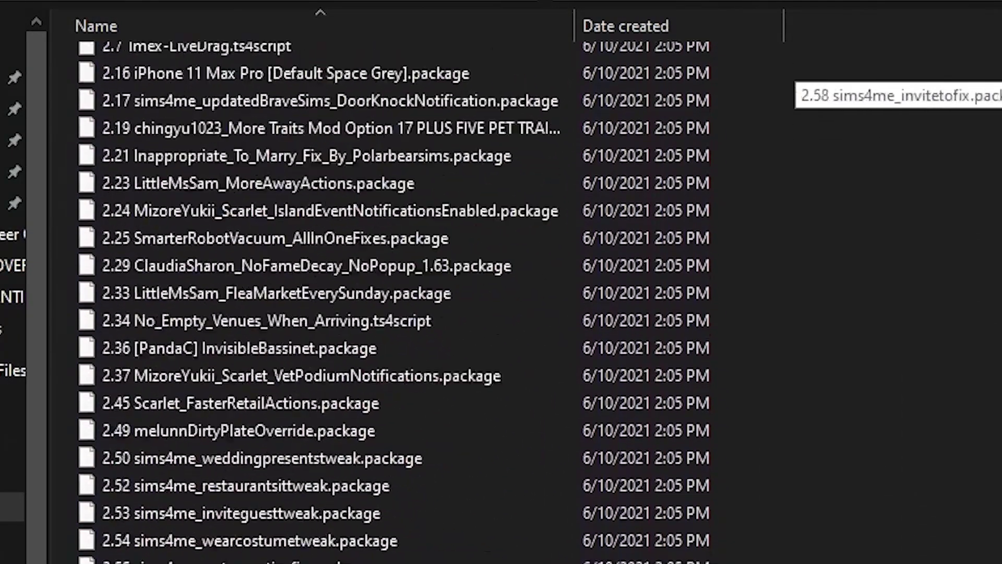
pyautogui.scroll(-3, 793, 89)
pyautogui.scroll(15, 794, 89)
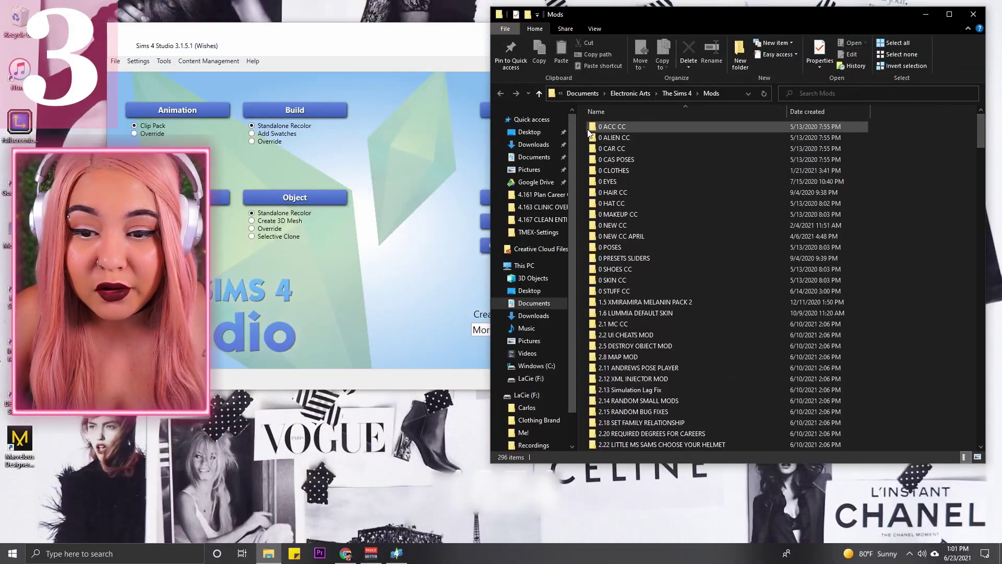
pyautogui.moveTo(581, 123); pyautogui.dragTo(664, 228)
pyautogui.moveTo(258, 355); pyautogui.dragTo(277, 527)
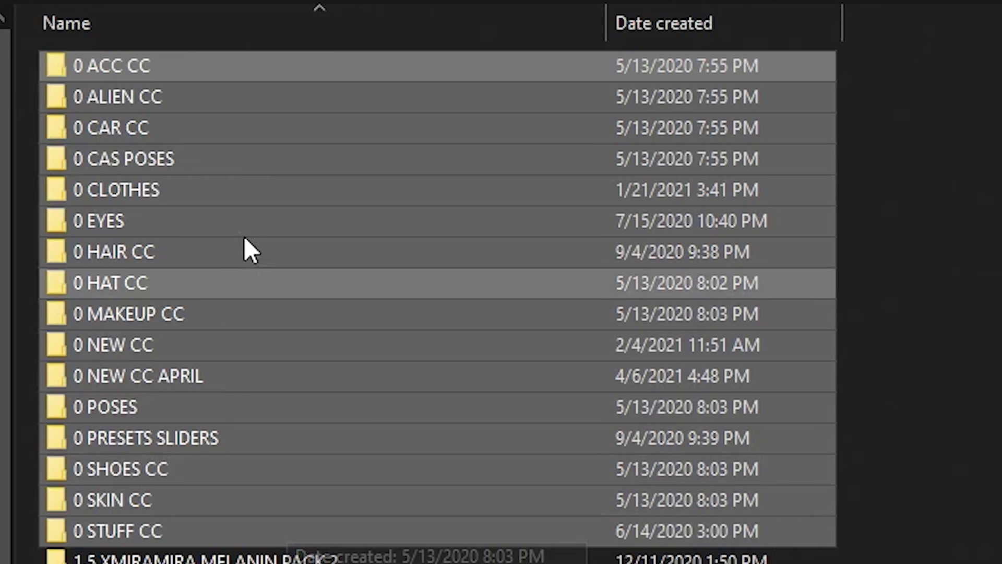
# - Look through the package files in the 0 CLOTHES and 0 HAIR CC folders, ending back in the Mods folder
pyautogui.doubleClick(209, 189)
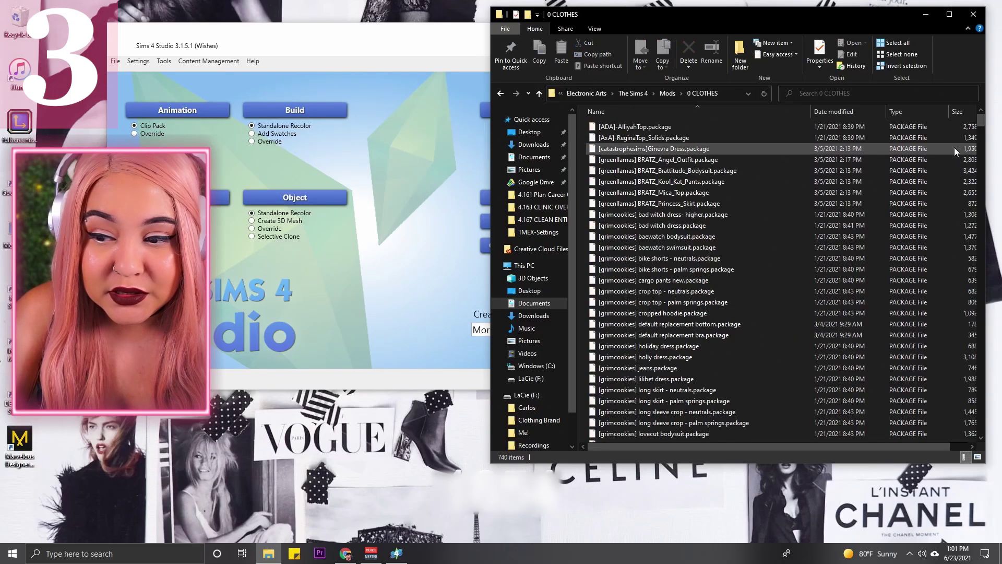
pyautogui.moveTo(981, 121); pyautogui.dragTo(982, 31)
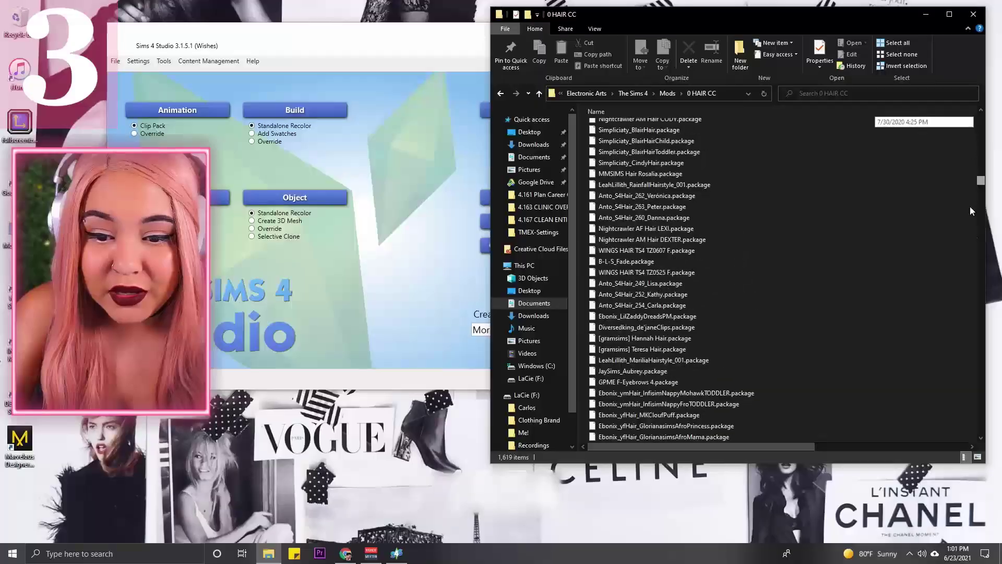
pyautogui.moveTo(970, 206); pyautogui.dragTo(973, 107)
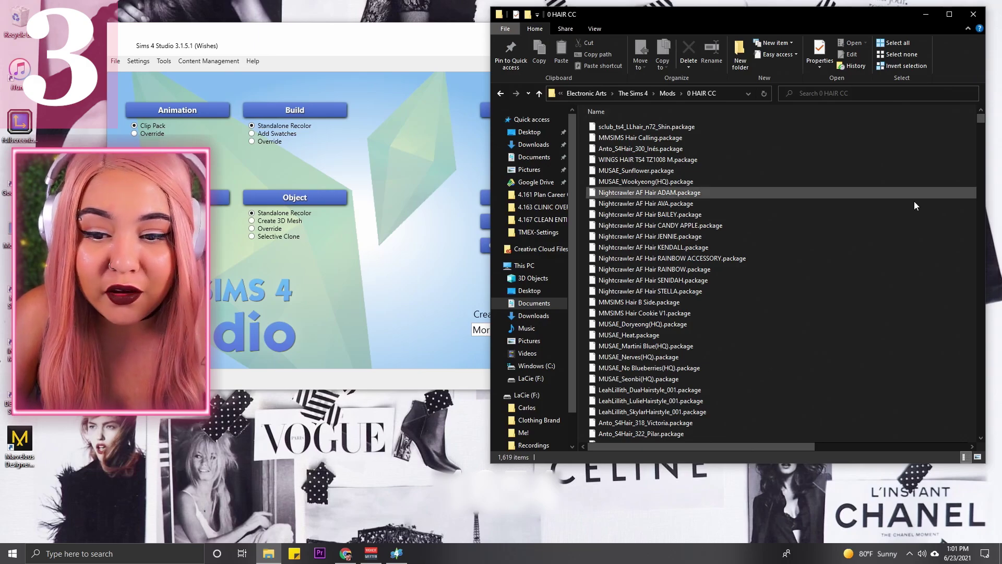
pyautogui.click(502, 94)
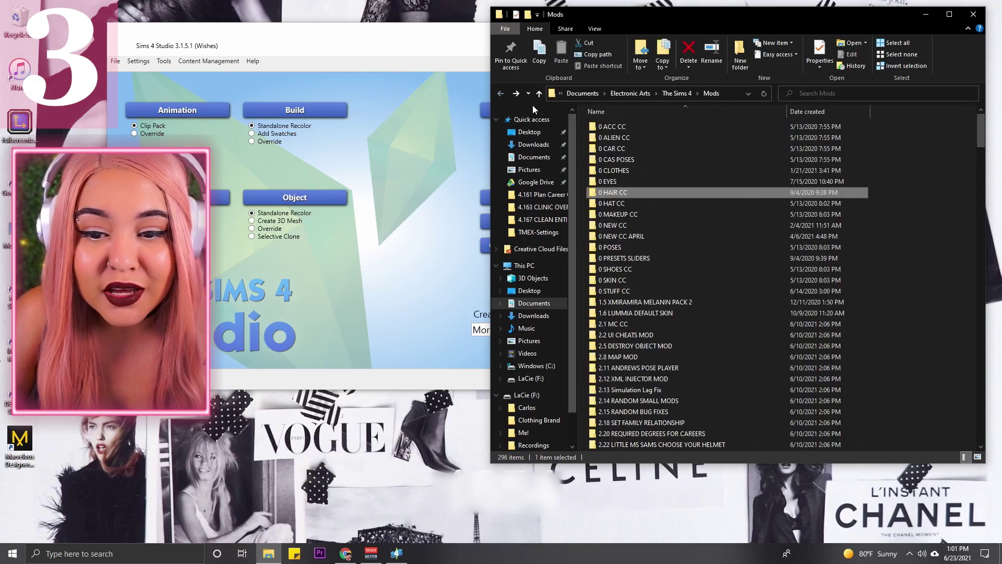
# - Open Merge Packages in Sims 4 Studio beside the File Explorer window, and open the 0 HAIR CC folder there
pyautogui.click(390, 110)
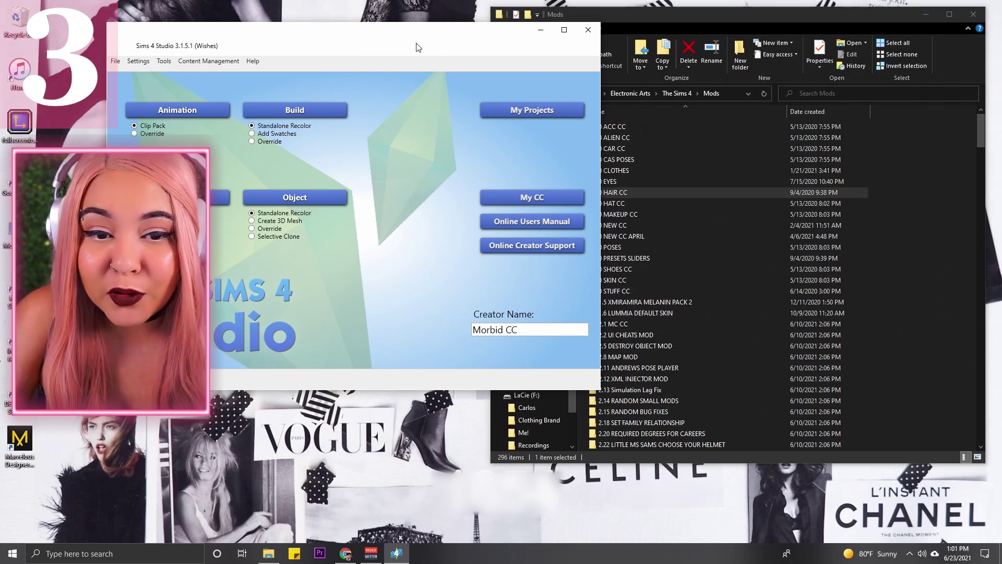
pyautogui.moveTo(352, 34); pyautogui.dragTo(501, 55)
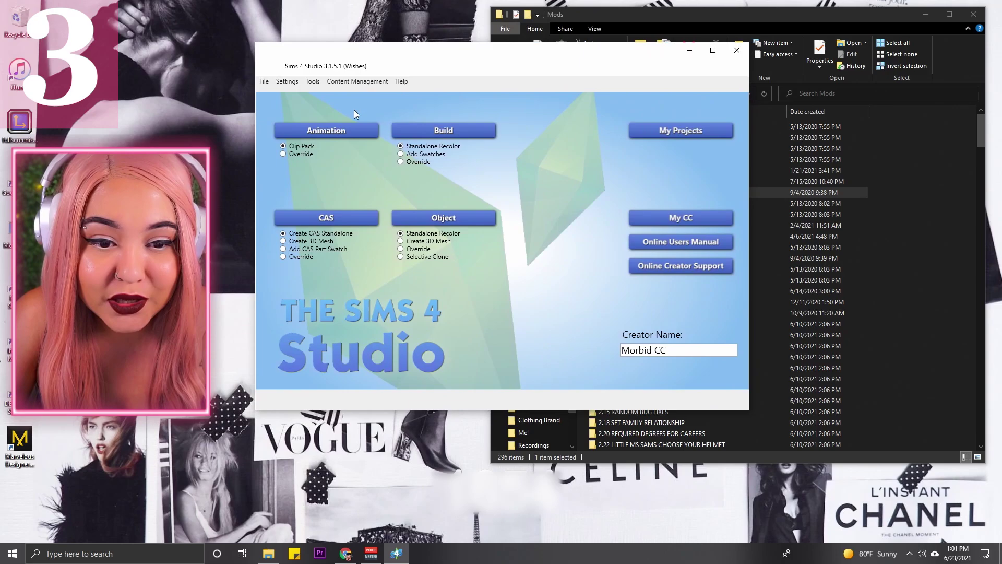
pyautogui.moveTo(381, 55)
pyautogui.mouseDown()
pyautogui.moveTo(416, 69)
pyautogui.moveTo(379, 74)
pyautogui.moveTo(368, 51)
pyautogui.moveTo(389, 60)
pyautogui.mouseUp()
pyautogui.click(362, 88)
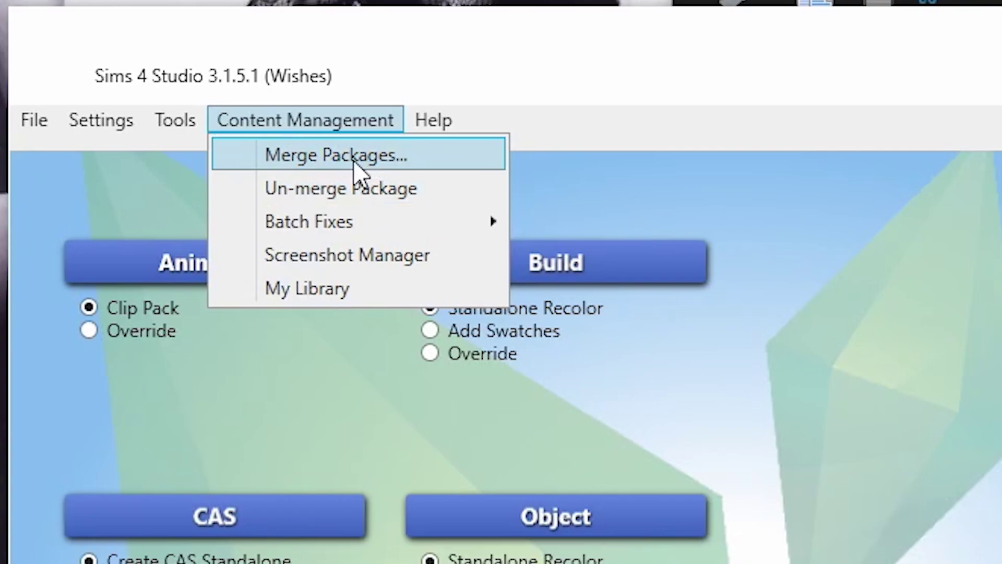
pyautogui.click(353, 160)
pyautogui.moveTo(417, 71); pyautogui.dragTo(417, 23)
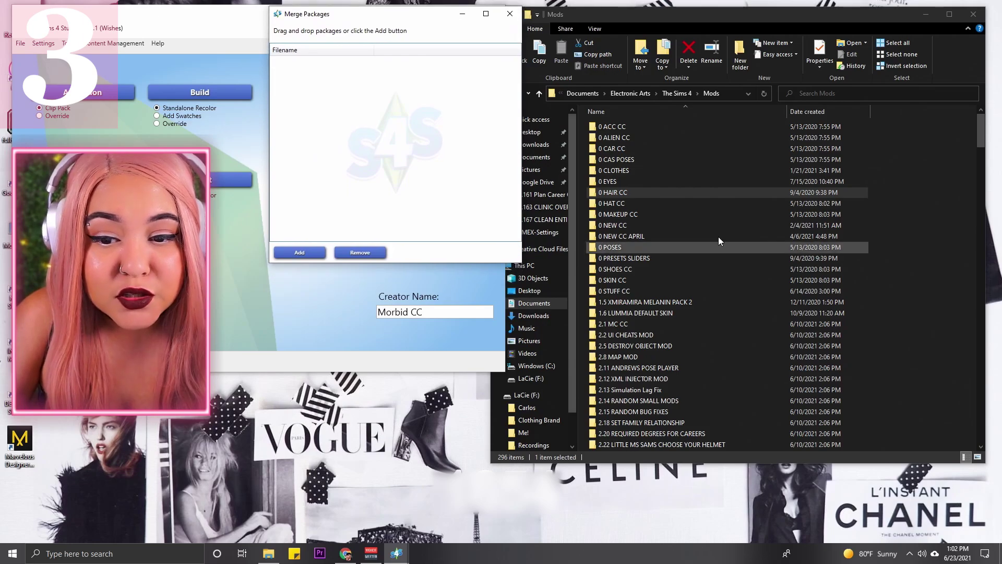
pyautogui.doubleClick(656, 191)
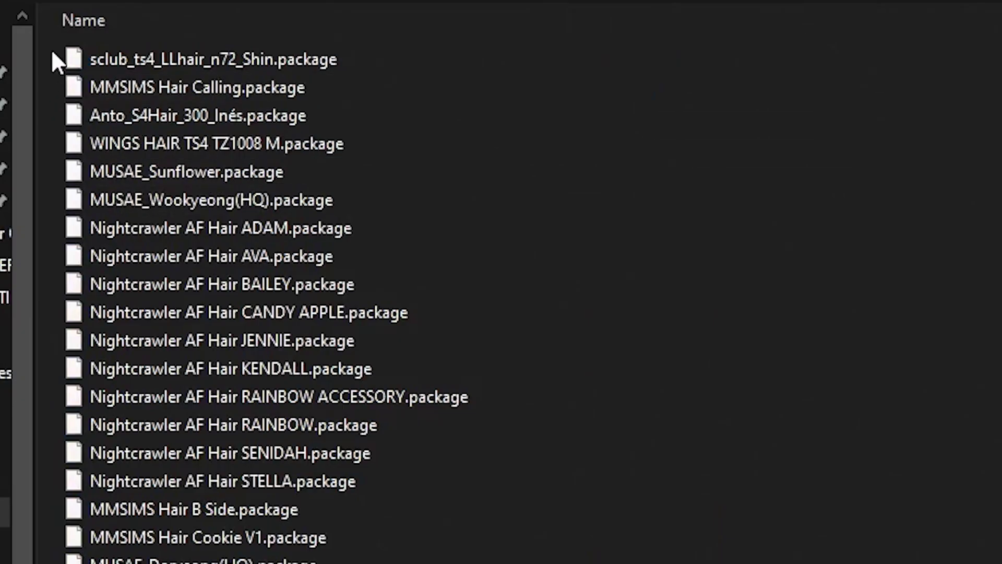
pyautogui.moveTo(52, 49); pyautogui.dragTo(228, 563)
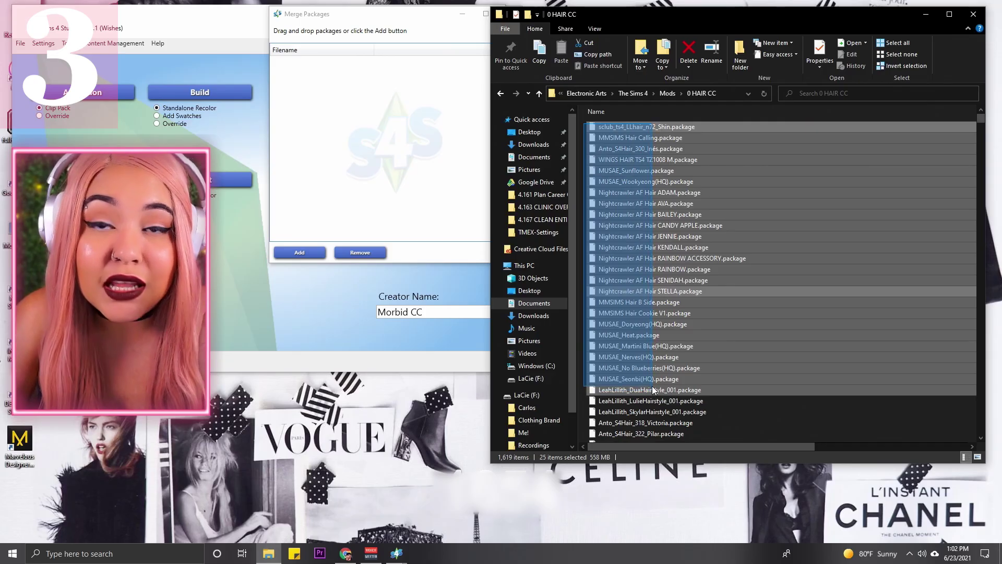
pyautogui.moveTo(653, 389); pyautogui.dragTo(655, 389)
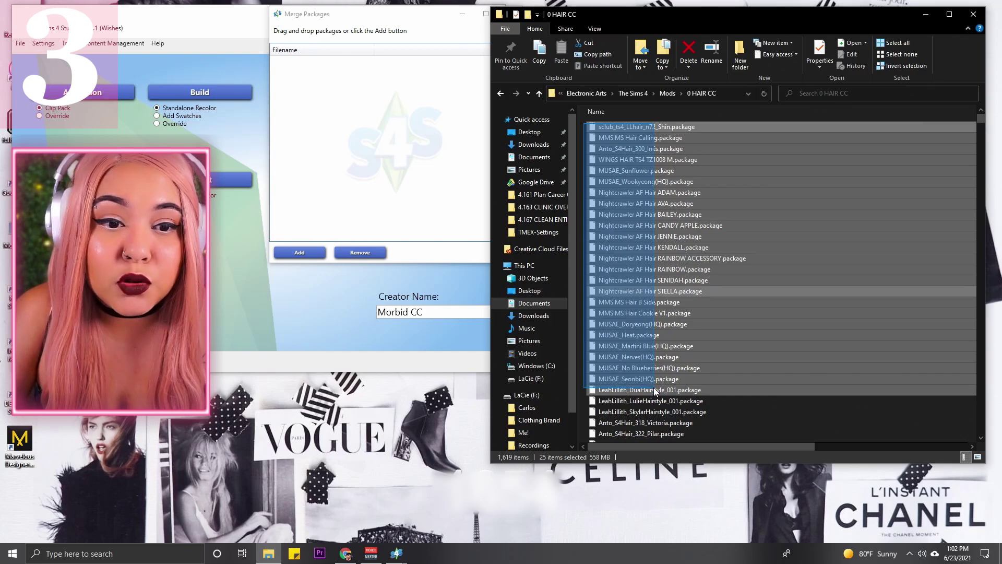
pyautogui.moveTo(657, 392); pyautogui.dragTo(656, 384)
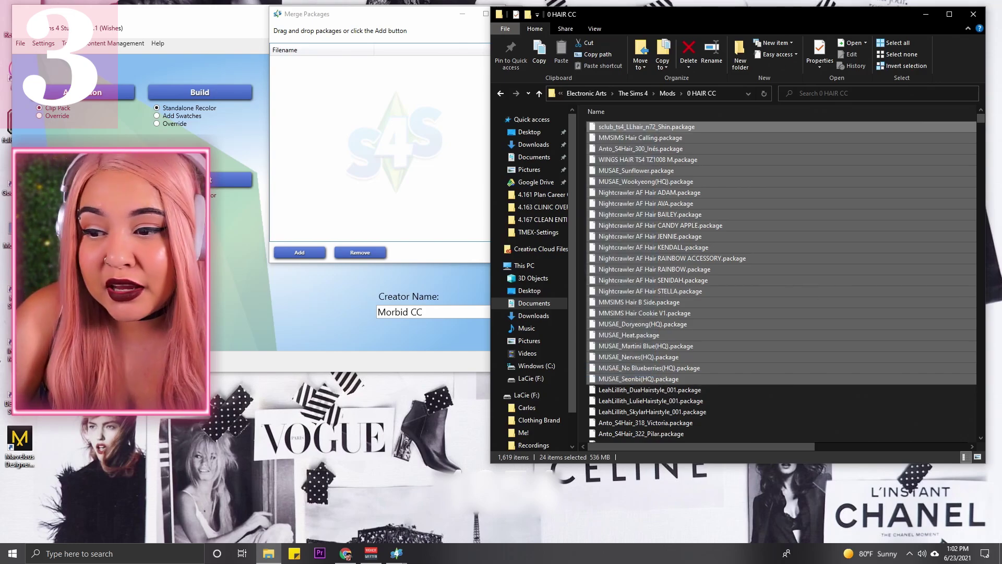
pyautogui.moveTo(981, 124); pyautogui.dragTo(982, 441)
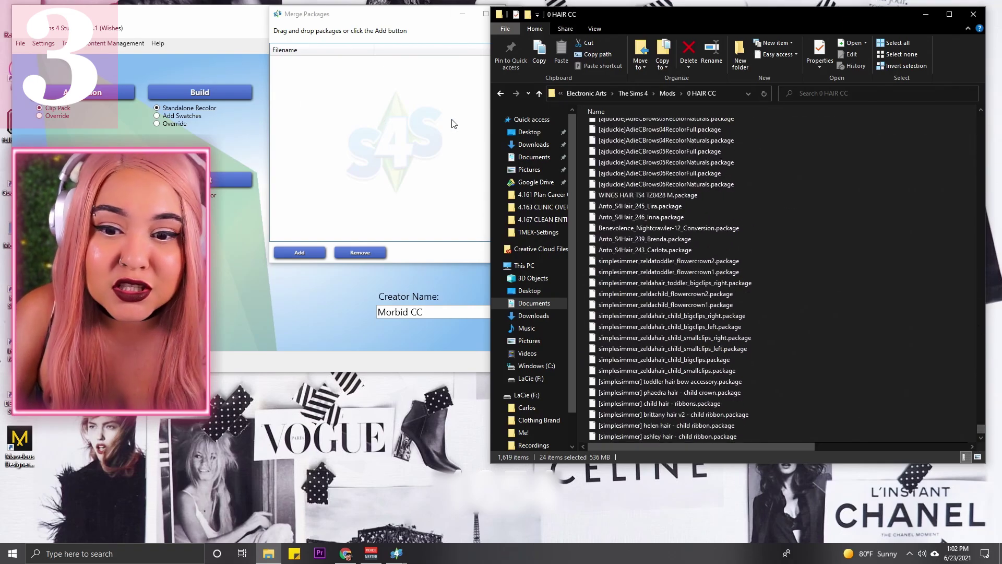
pyautogui.moveTo(981, 429); pyautogui.dragTo(978, 109)
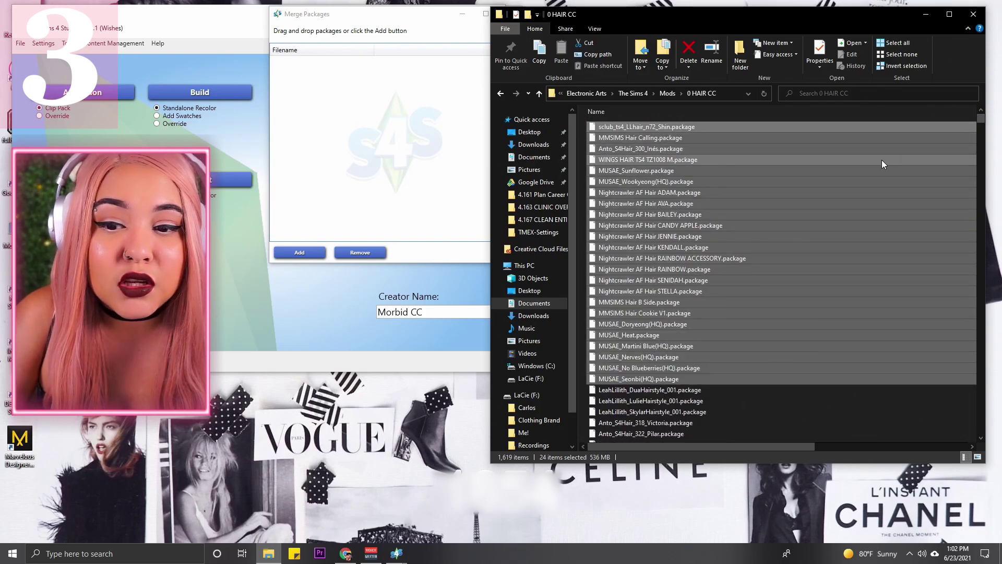
pyautogui.click(762, 181)
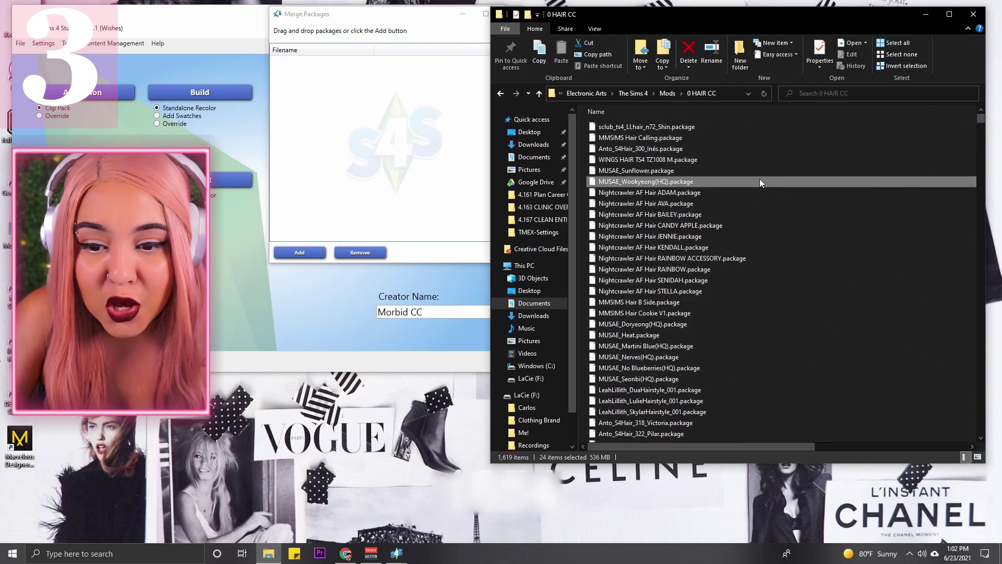
# - Select the first 75 packages in the 0 HAIR CC folder and add them to the merge list
pyautogui.moveTo(583, 125); pyautogui.dragTo(701, 199)
pyautogui.scroll(4, 716, 256)
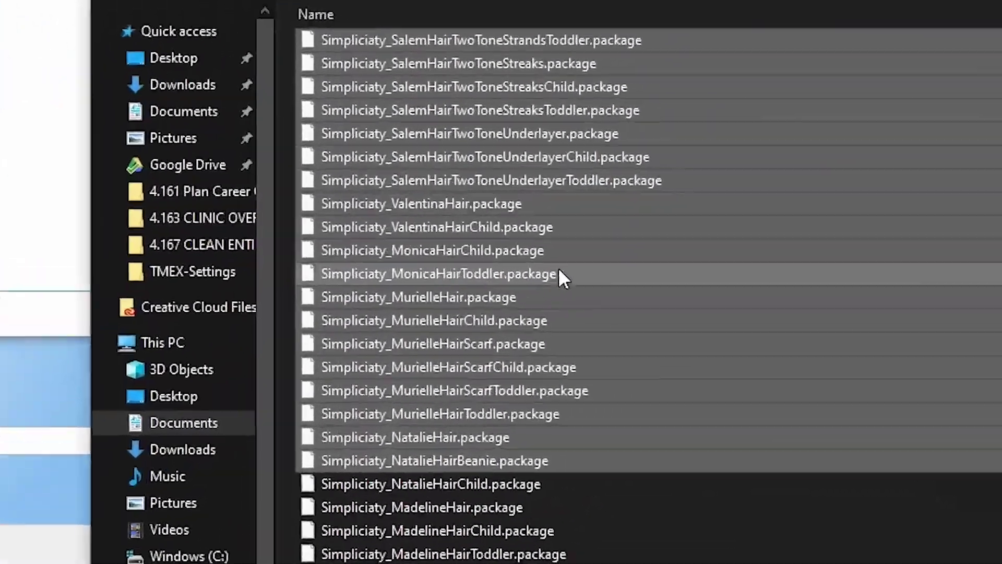
pyautogui.moveTo(559, 276); pyautogui.dragTo(117, 351)
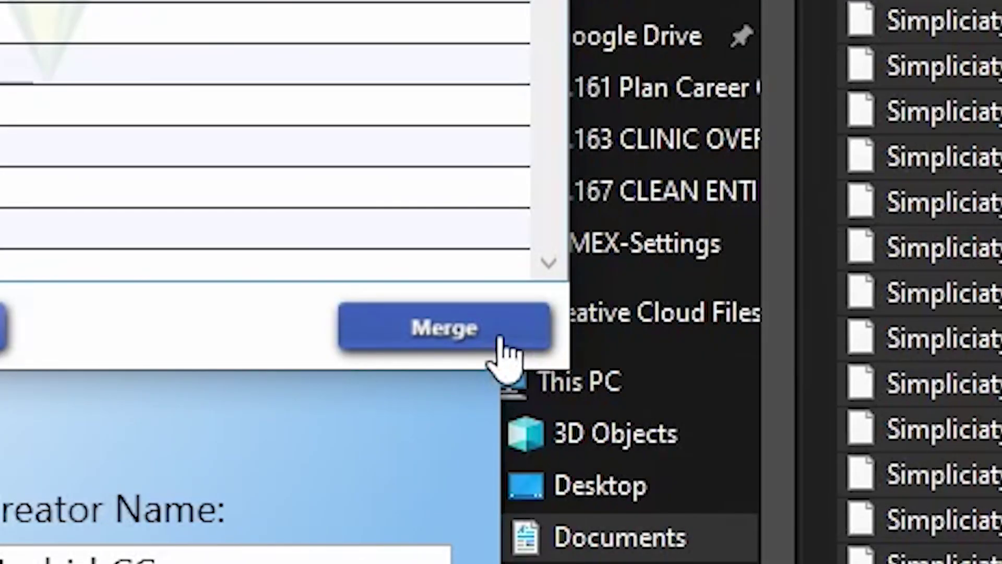
# - Try to merge the 75 listed packages into a new package file saved in the Mods folder's 0 HAIR CC subfolder
pyautogui.click(647, 535)
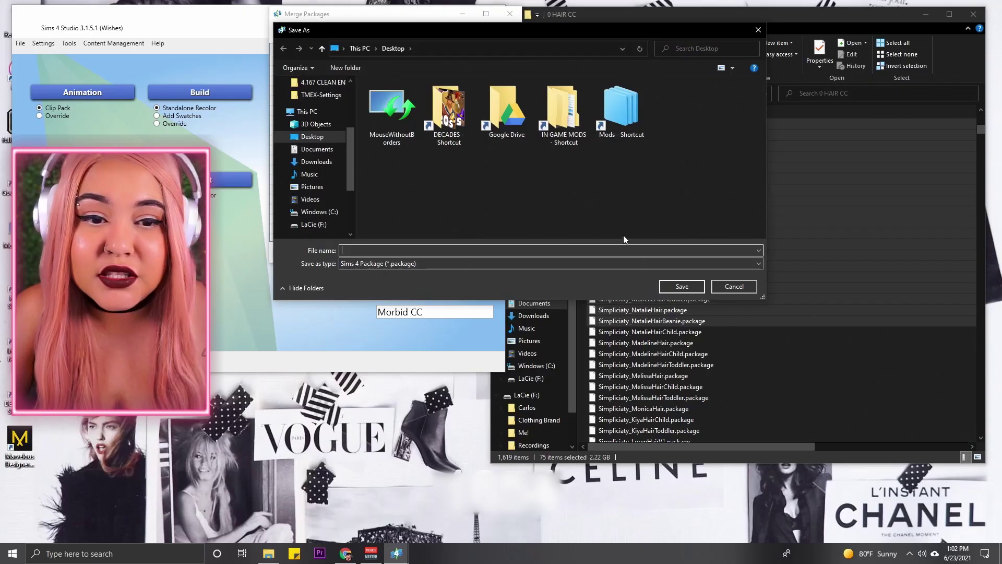
pyautogui.moveTo(504, 30); pyautogui.dragTo(482, 167)
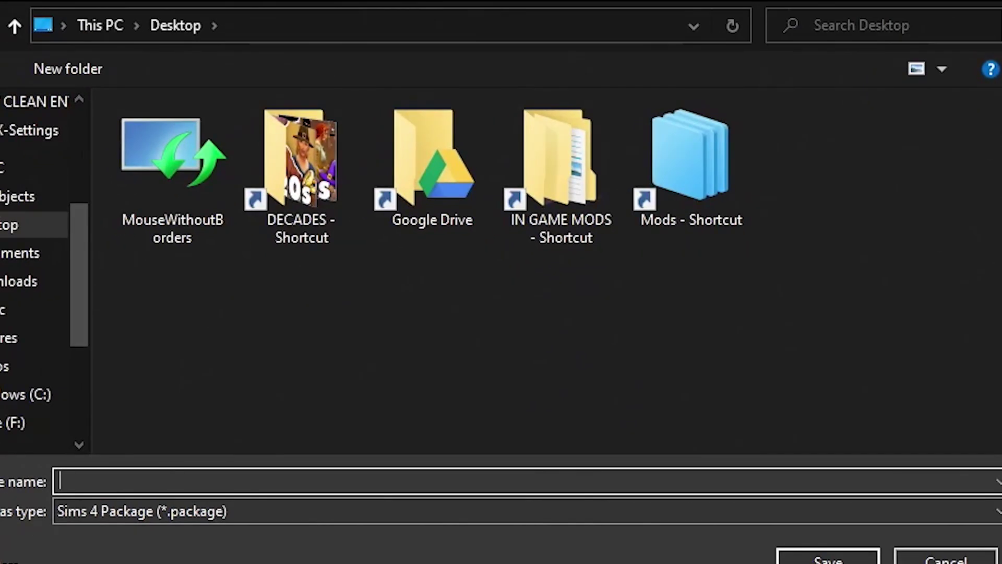
pyautogui.doubleClick(707, 167)
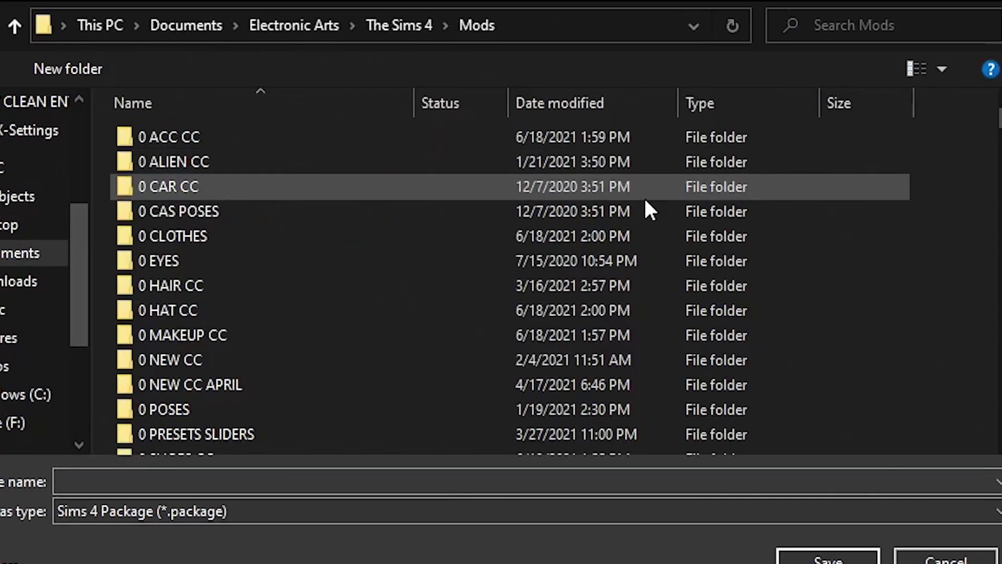
pyautogui.doubleClick(236, 287)
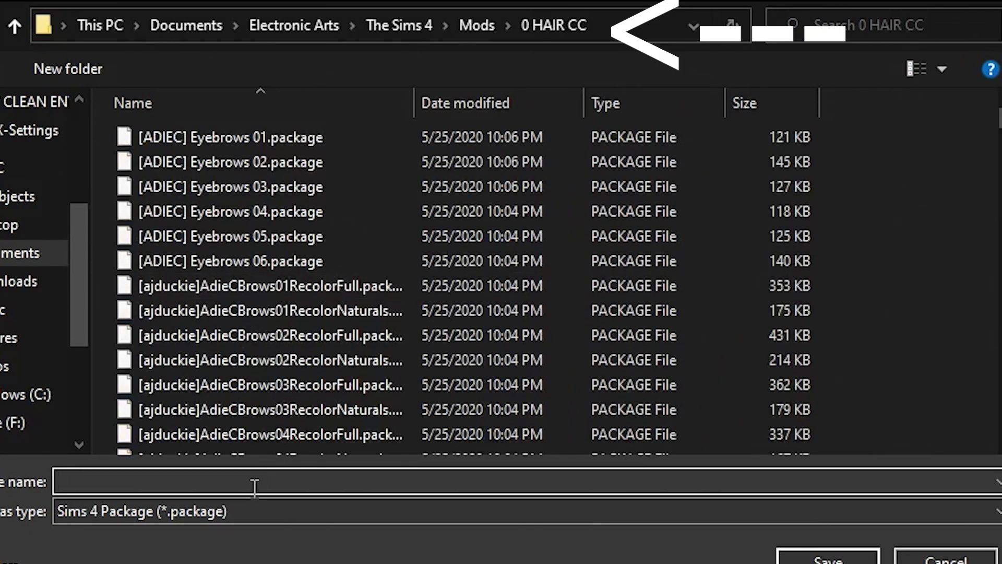
pyautogui.write('Hair Packa')
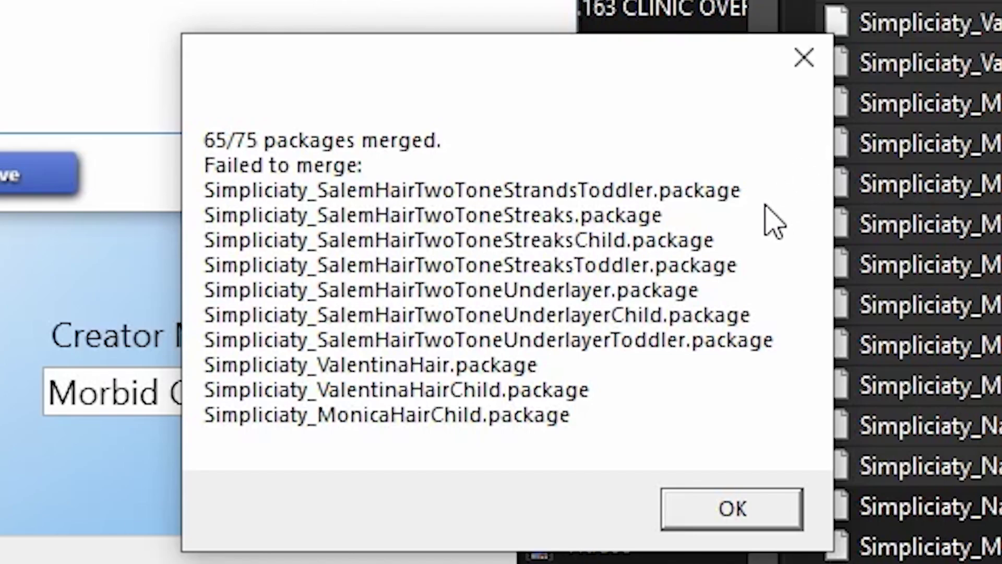
pyautogui.press('Return')
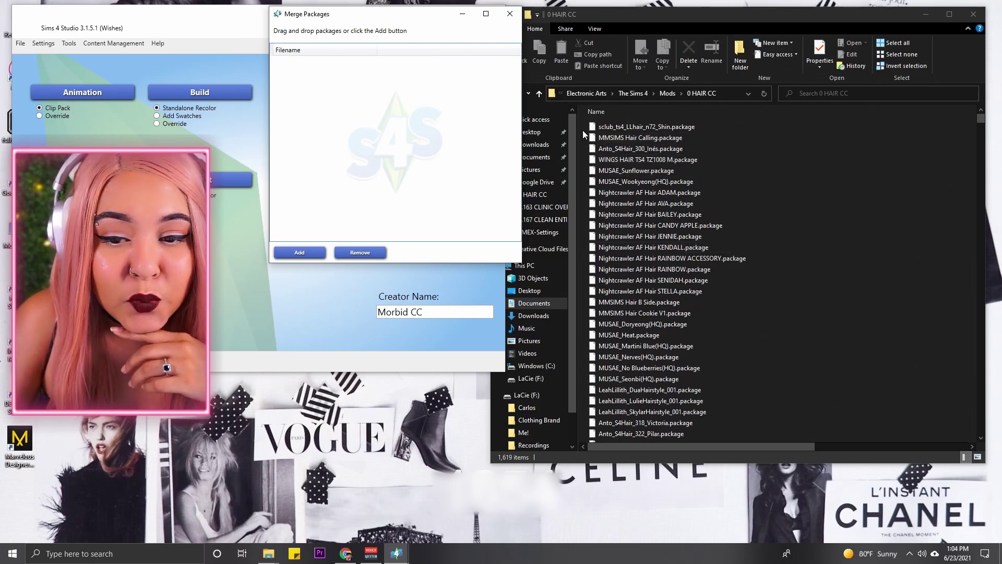
# - Select the first 66 packages in the 0 HAIR CC folder, about 2 GB, and add them to the merge list
pyautogui.moveTo(593, 152); pyautogui.dragTo(703, 239)
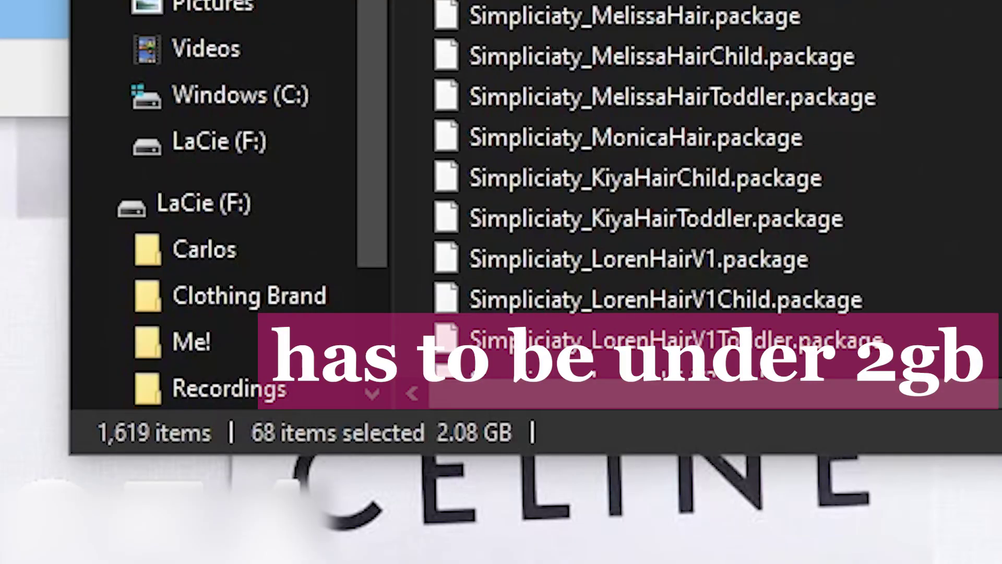
pyautogui.moveTo(702, 389); pyautogui.dragTo(695, 377)
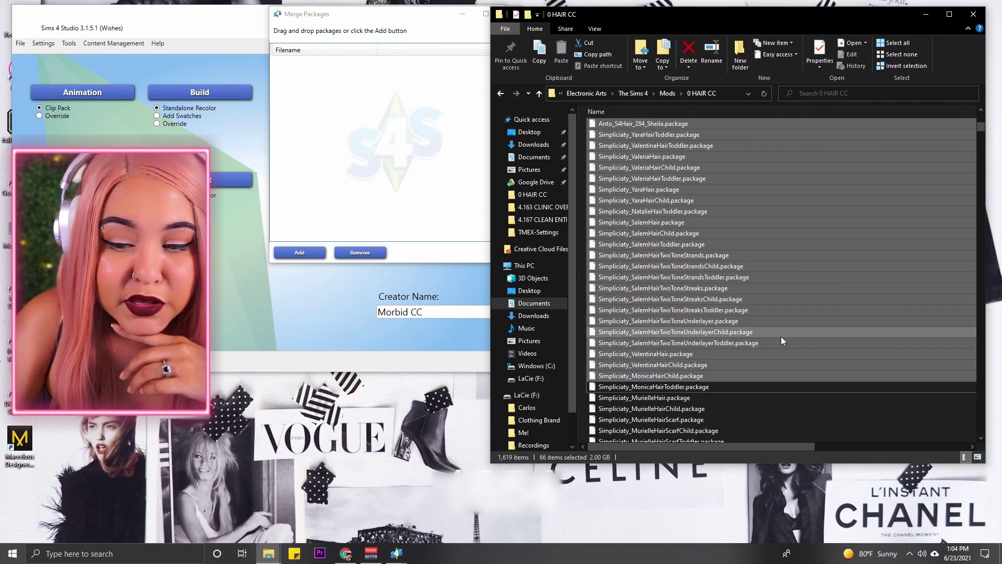
pyautogui.moveTo(694, 233); pyautogui.dragTo(395, 130)
pyautogui.click(412, 26)
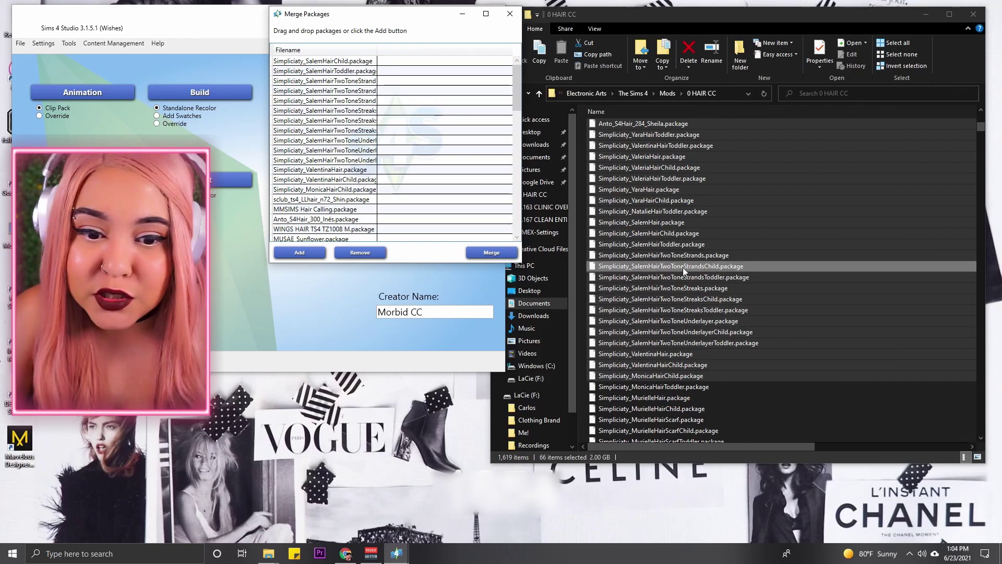
# - Merge the listed packages and save the result as Hair Package 1 in the 0 HAIR CC folder
pyautogui.click(492, 253)
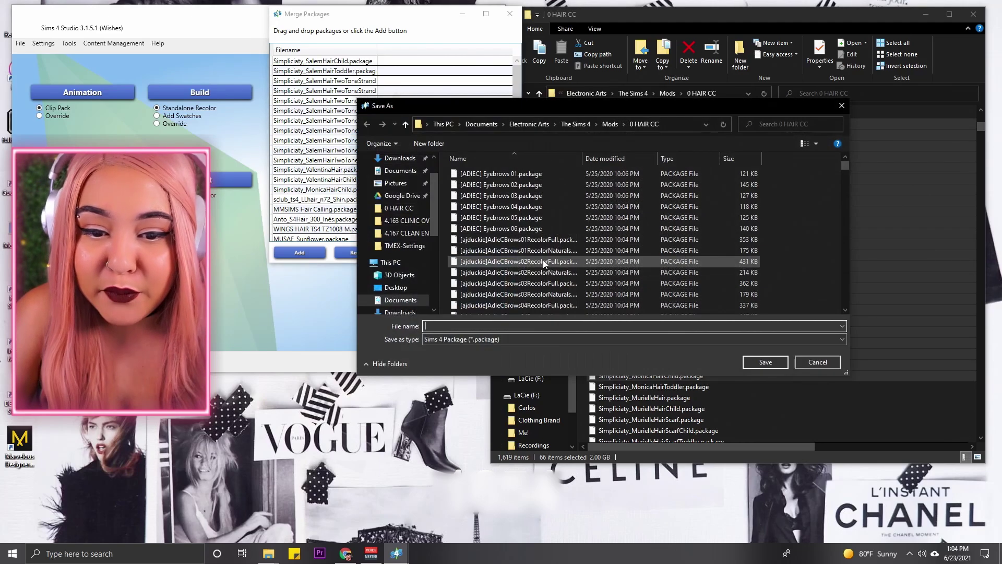
pyautogui.click(491, 326)
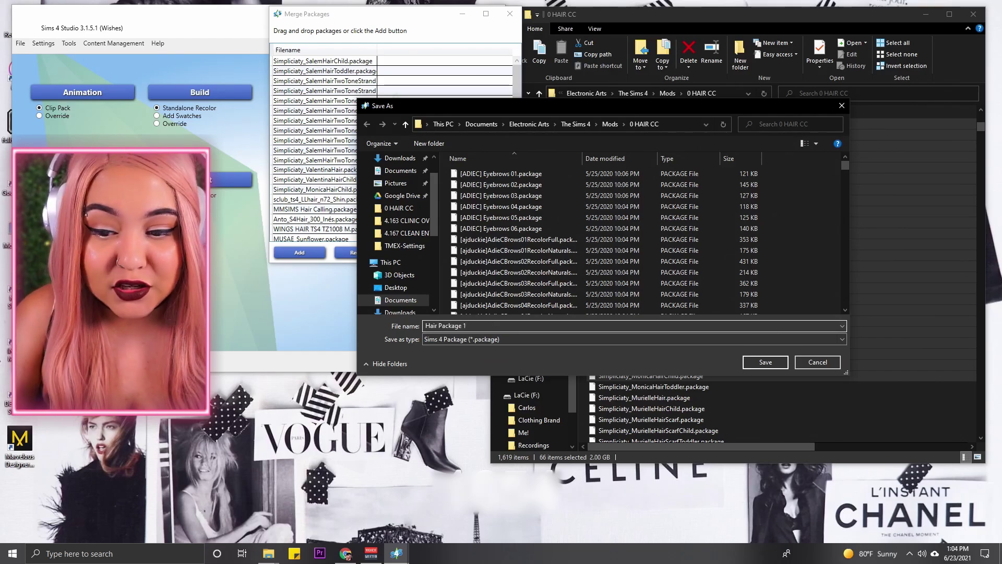
pyautogui.write('Hair Package 1')
pyautogui.click(762, 362)
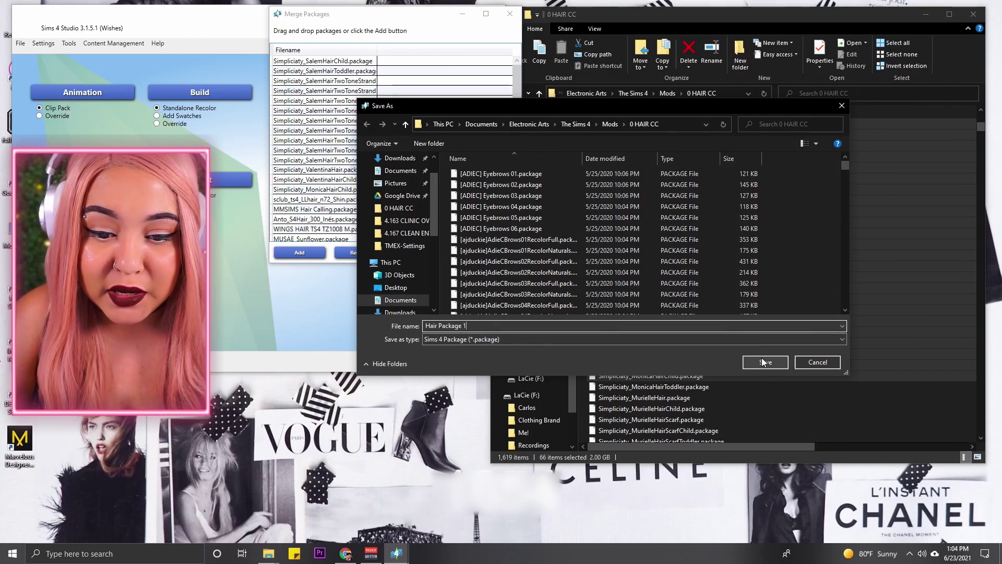
pyautogui.click(765, 362)
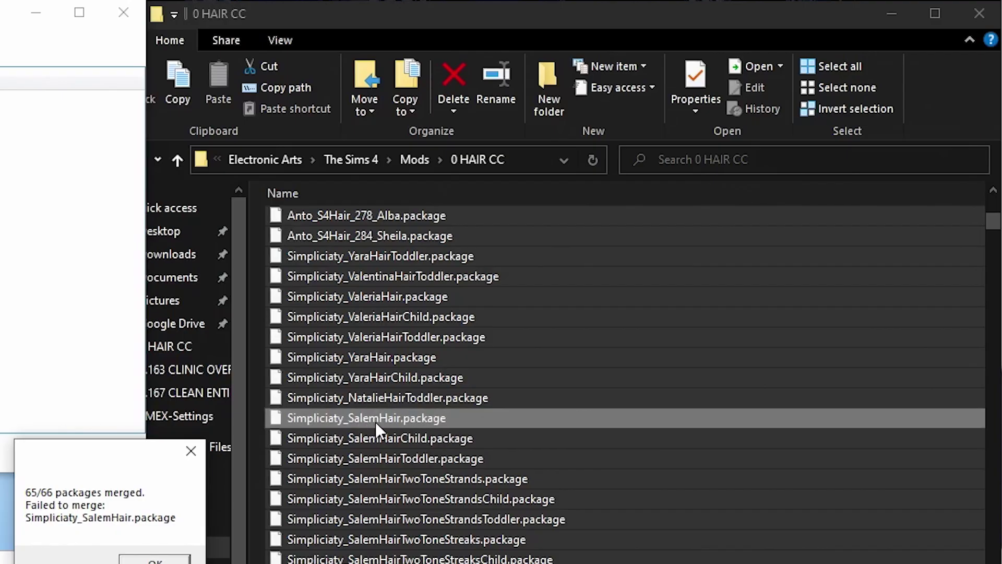
# - Delete the 65 merged packages from the 0 HAIR CC folder, excluding Simpliciaty_SalemHair.package from the selection
pyautogui.click(382, 419)
pyautogui.hotkey('ctrl', 'a')
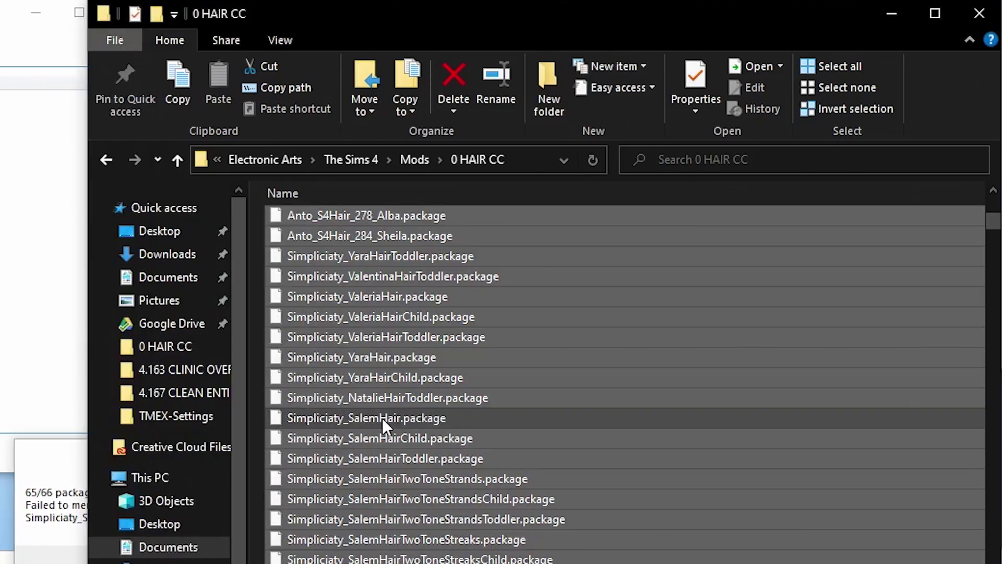
pyautogui.keyDown('ctrl'); pyautogui.click(382, 418); pyautogui.keyUp('ctrl')
pyautogui.scroll(5, 653, 522)
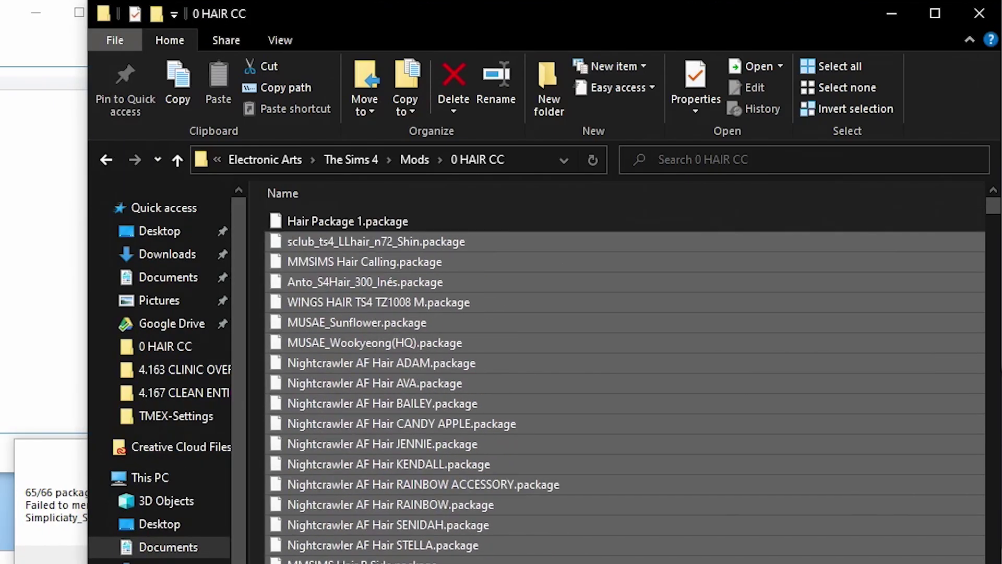
pyautogui.scroll(-5, 653, 522)
pyautogui.scroll(2, 799, 342)
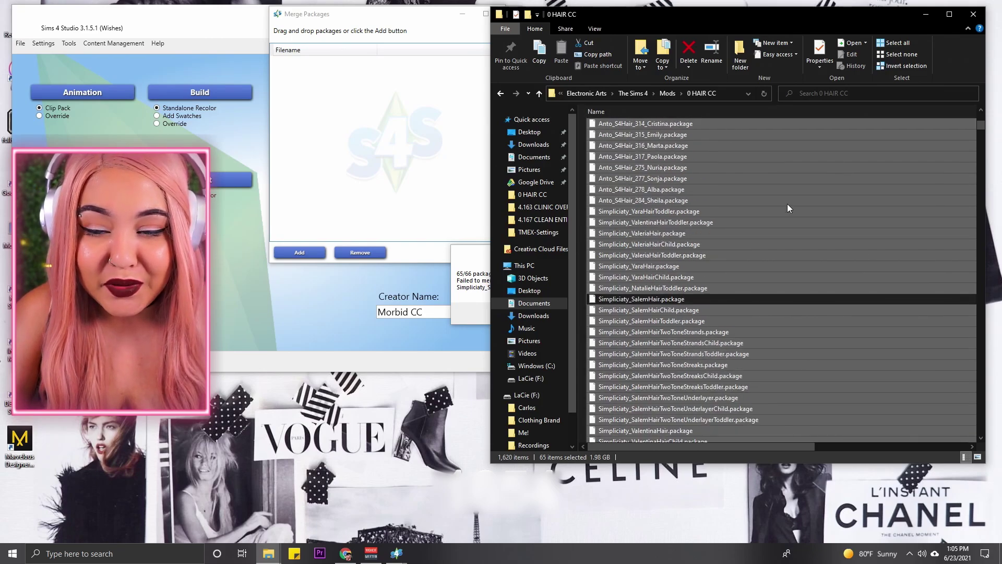
pyautogui.click(689, 53)
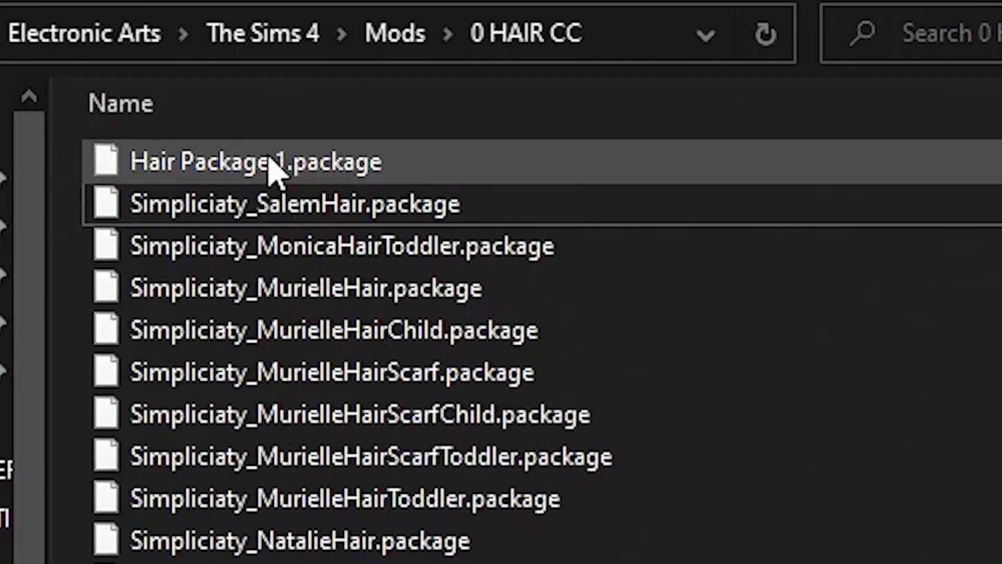
# - Inspect the file details of the merged Hair Package 1 in the 0 HAIR CC folder
pyautogui.click(266, 161)
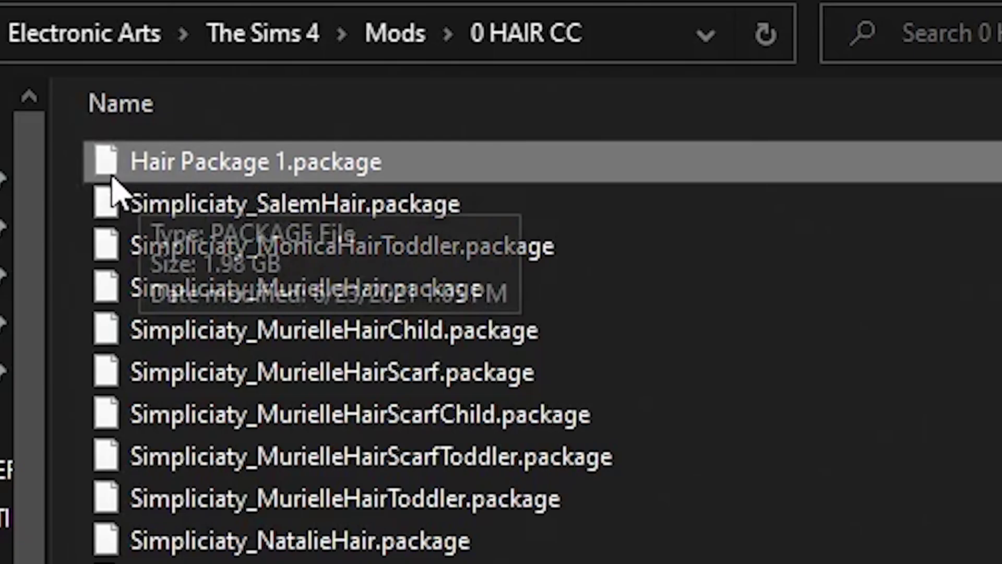
pyautogui.moveTo(297, 179)
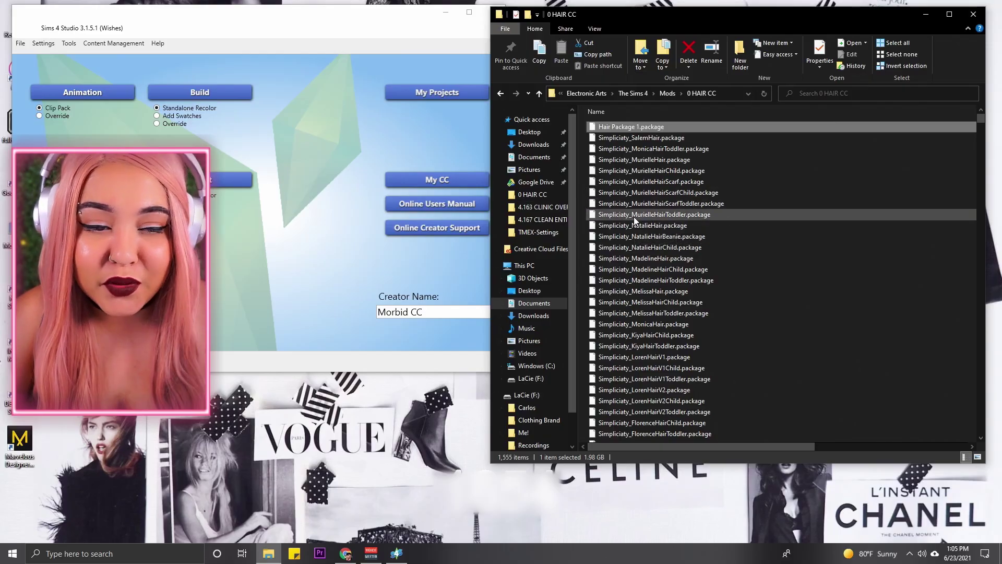
pyautogui.click(625, 127)
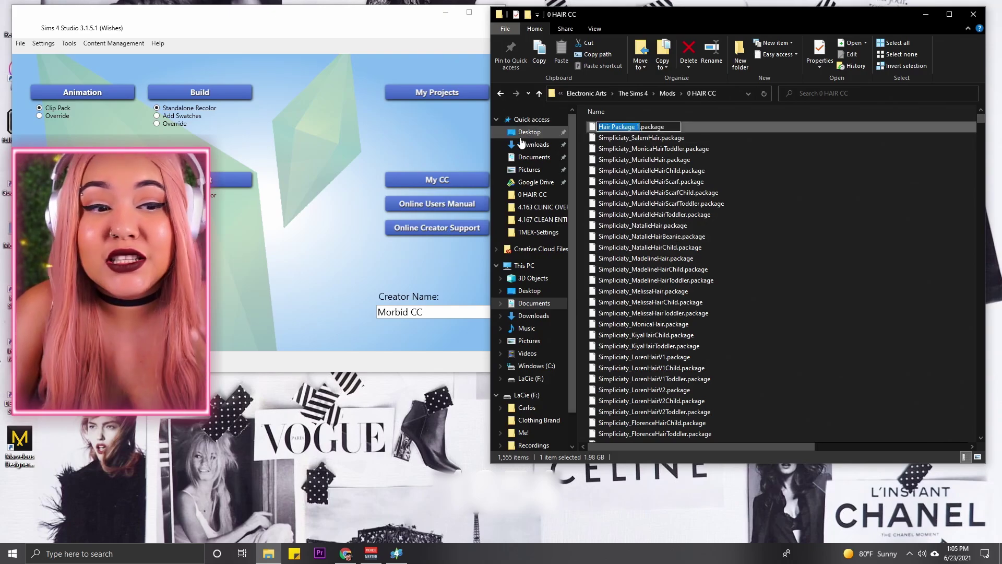
# - Switch to Sims 4 Studio and open the Un-merge Package tool
pyautogui.click(303, 30)
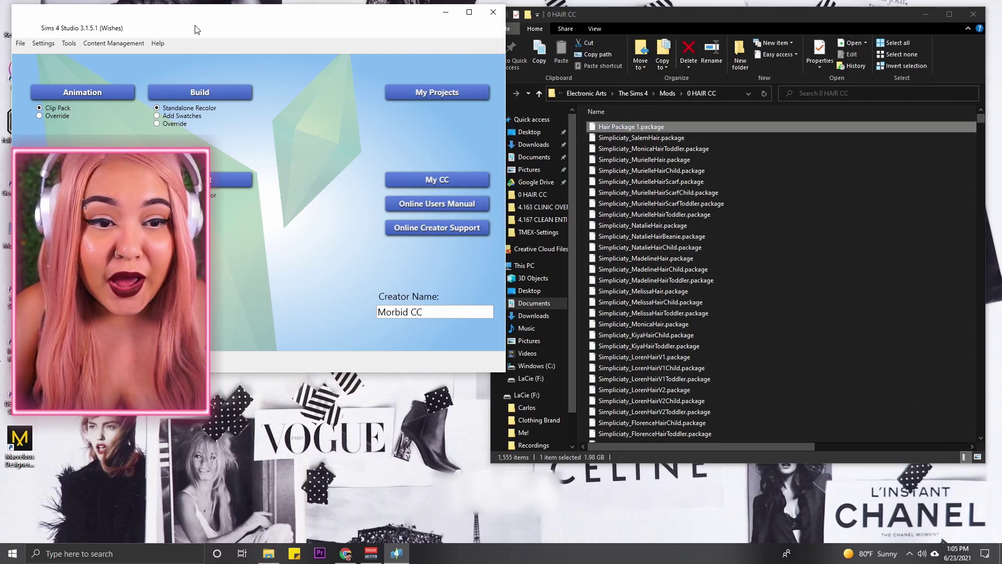
pyautogui.moveTo(195, 30); pyautogui.dragTo(429, 133)
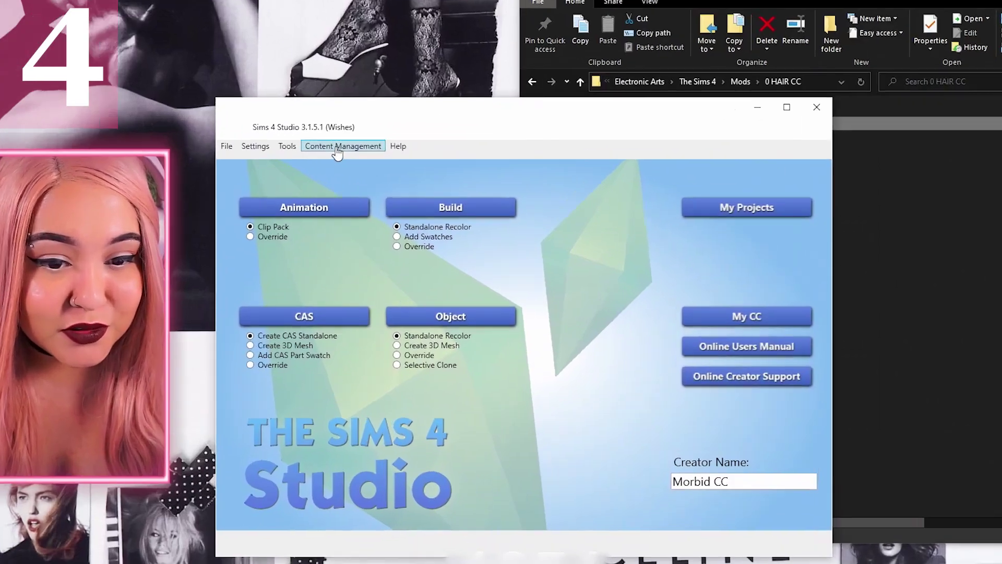
pyautogui.click(337, 149)
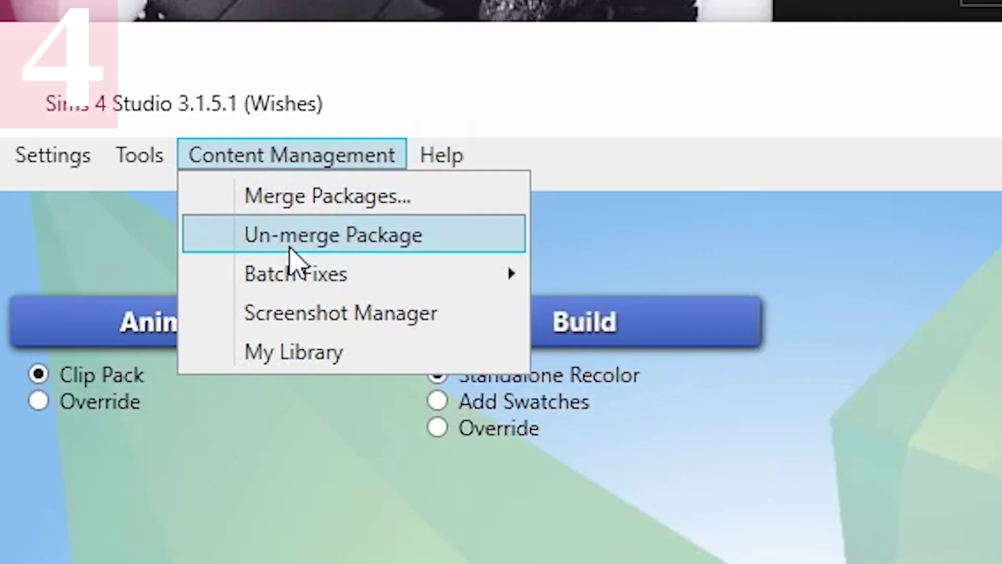
pyautogui.click(291, 251)
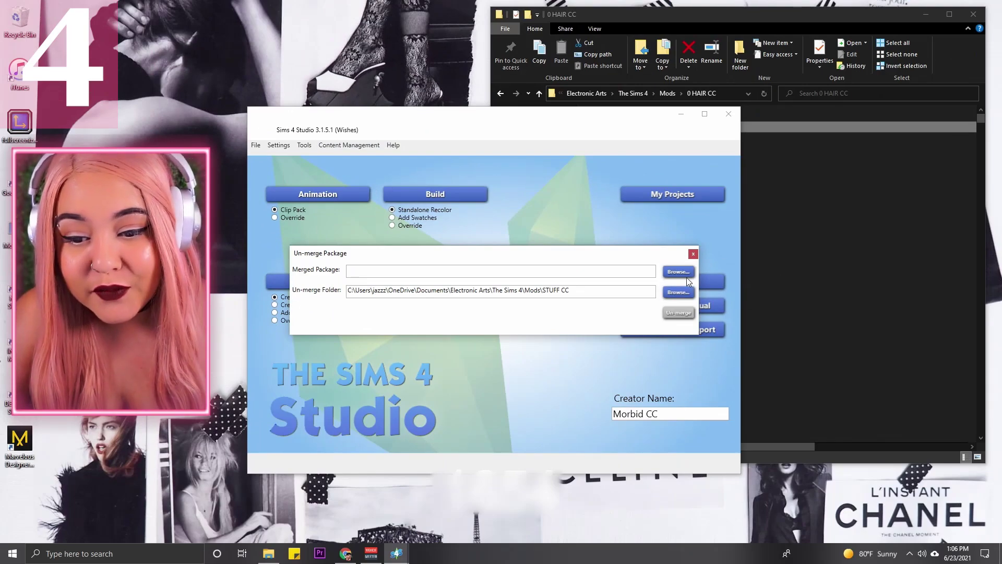
# - Choose Hair Package 1 from the 0 HAIR CC folder as the merged package and un-merge it into the STUFF CC folder
pyautogui.click(687, 277)
pyautogui.doubleClick(667, 195)
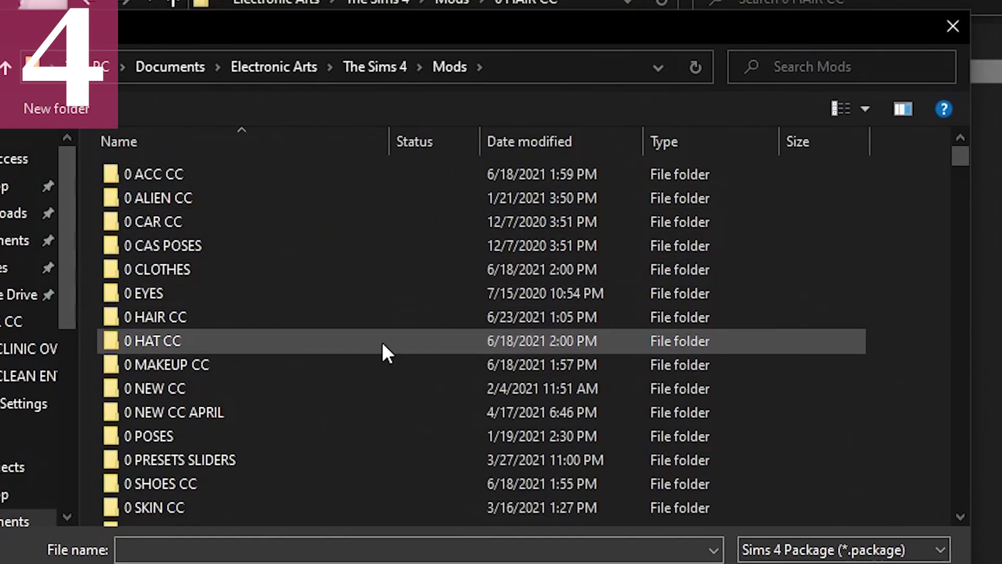
pyautogui.doubleClick(206, 315)
pyautogui.scroll(-15, 253, 324)
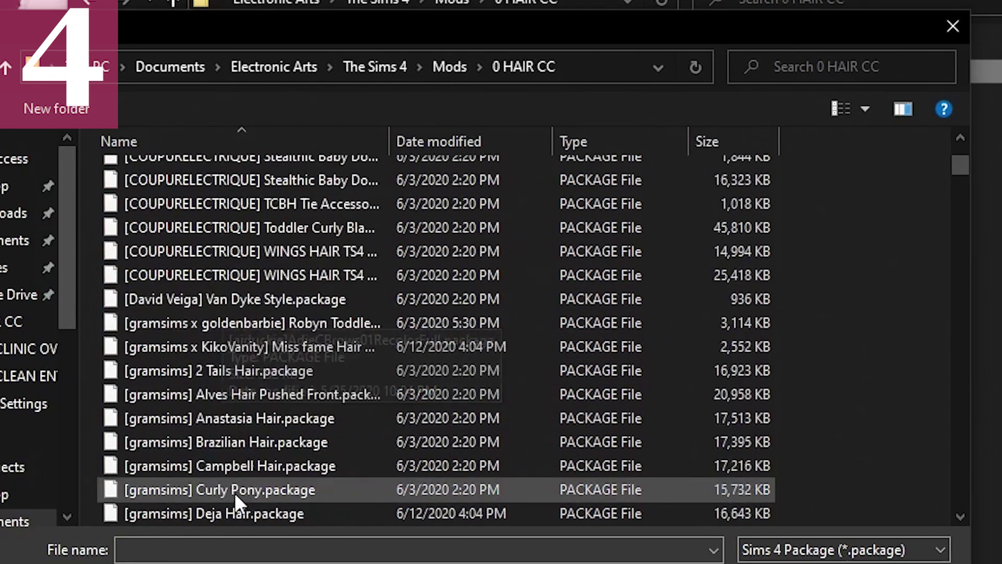
pyautogui.scroll(-20, 230, 486)
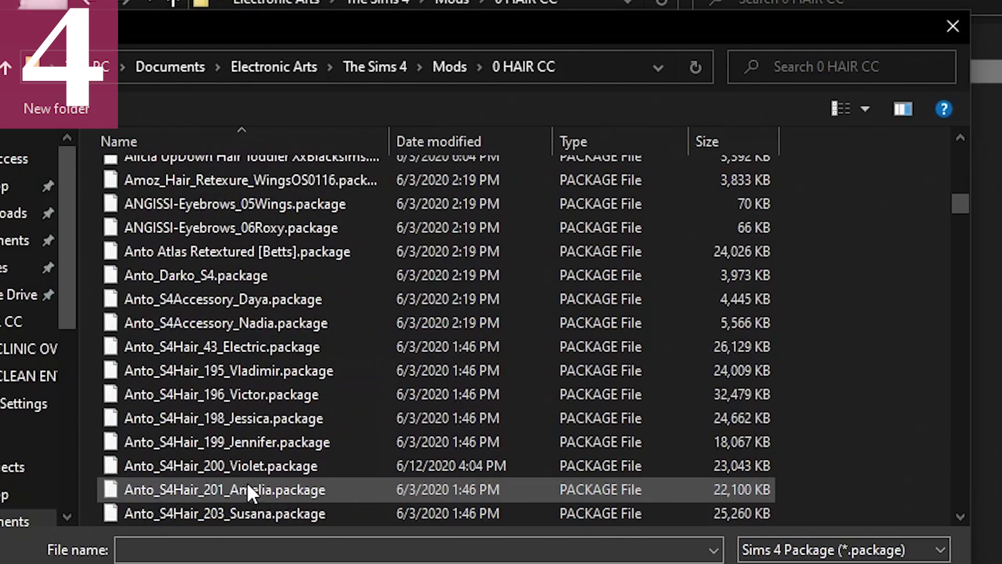
pyautogui.click(251, 549)
pyautogui.write('ha')
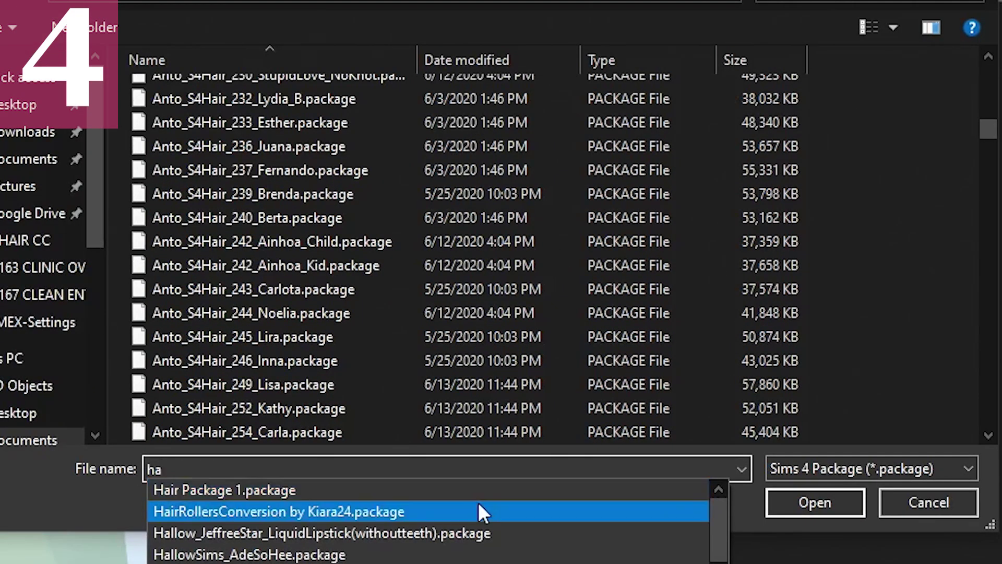
pyautogui.click(310, 495)
pyautogui.click(815, 502)
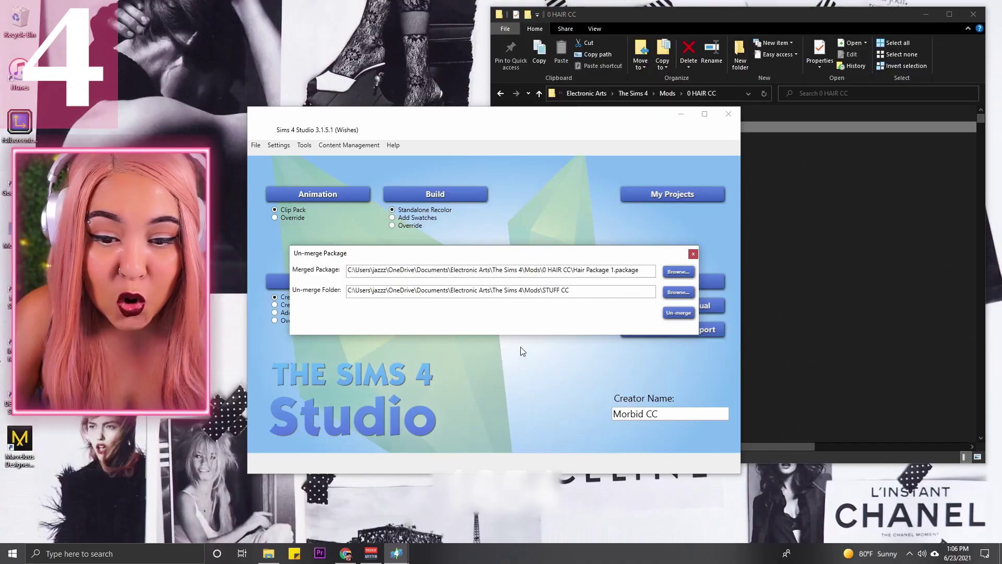
pyautogui.click(677, 314)
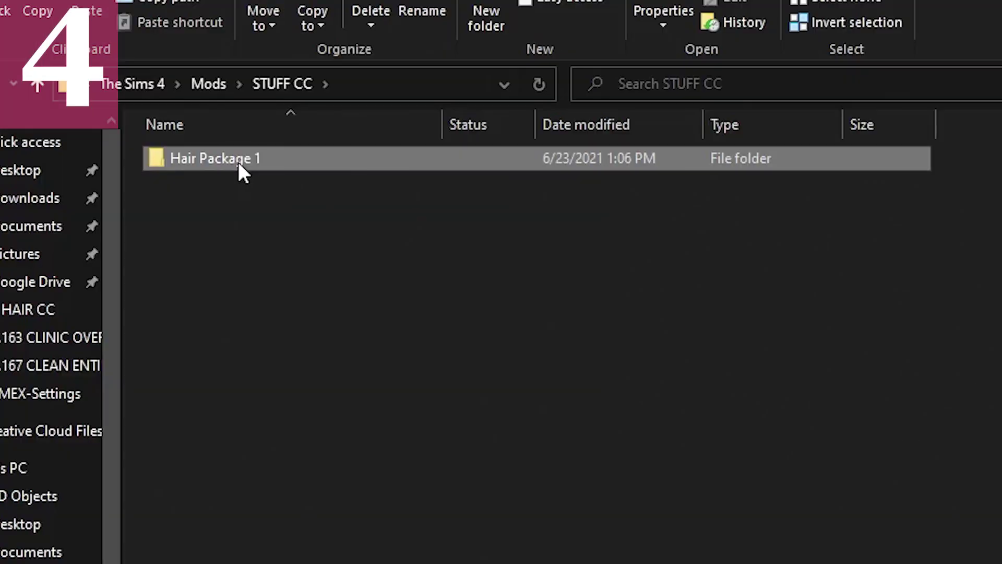
# - Look through the un-merged packages in STUFF CC's Hair Package 1 folder and compare them with the 0 HAIR CC folder
pyautogui.doubleClick(643, 141)
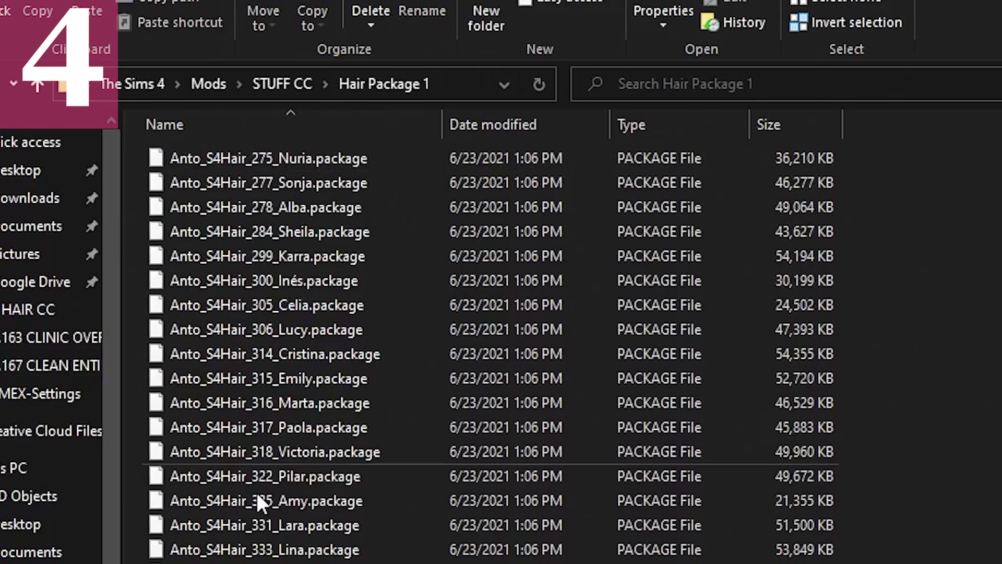
pyautogui.scroll(-15, 491, 345)
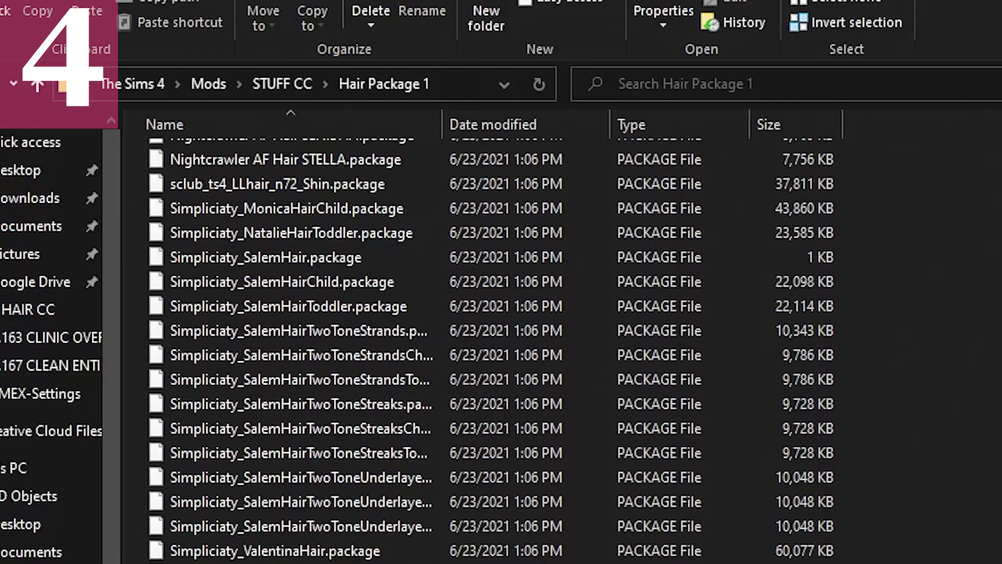
pyautogui.scroll(15, 491, 344)
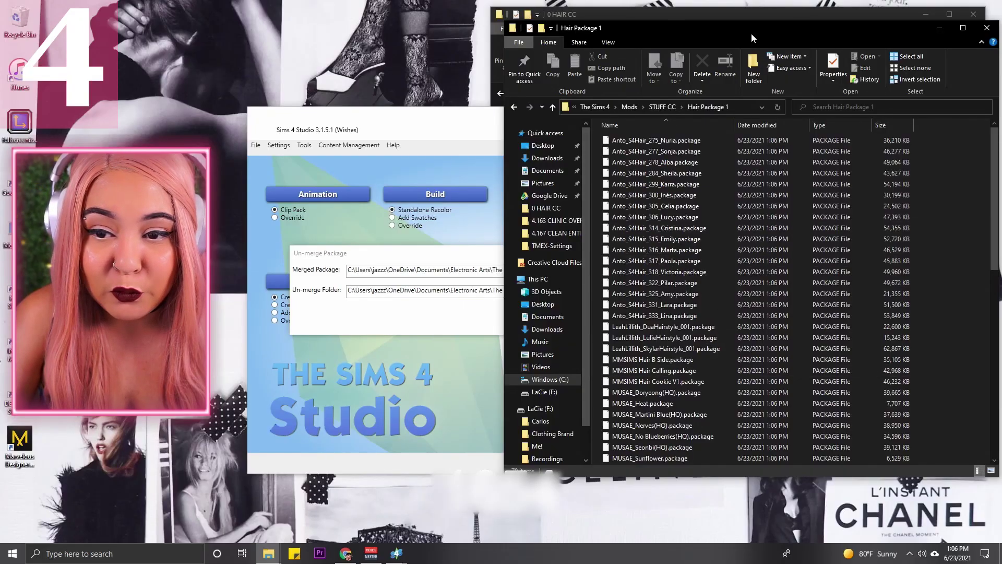
pyautogui.moveTo(752, 38); pyautogui.dragTo(335, 23)
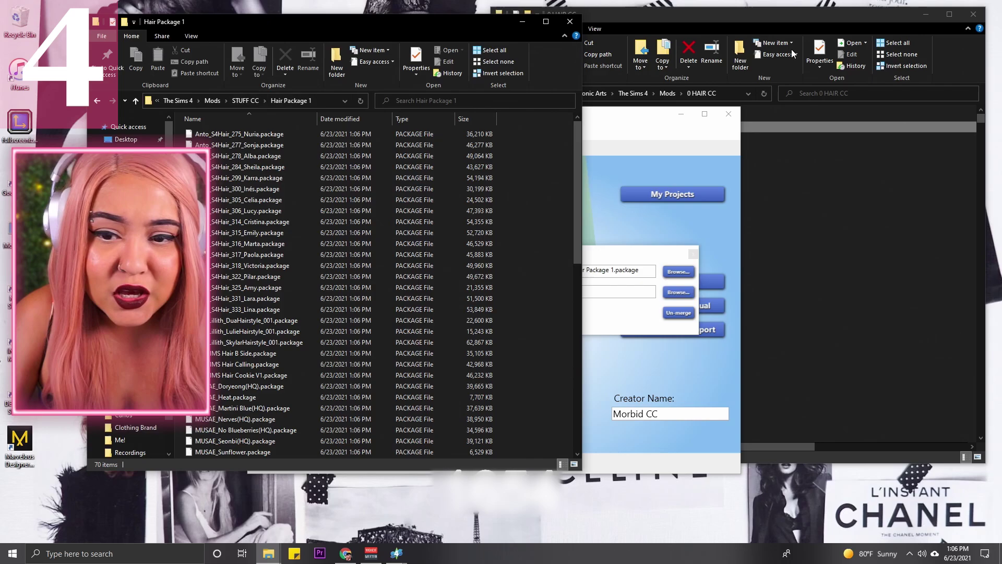
pyautogui.click(709, 19)
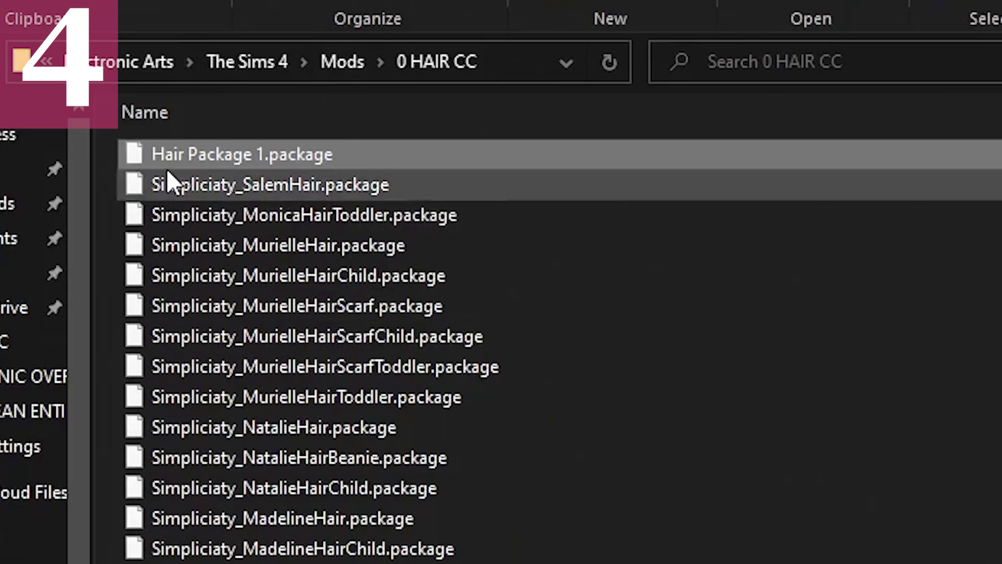
pyautogui.click(201, 184)
pyautogui.click(210, 166)
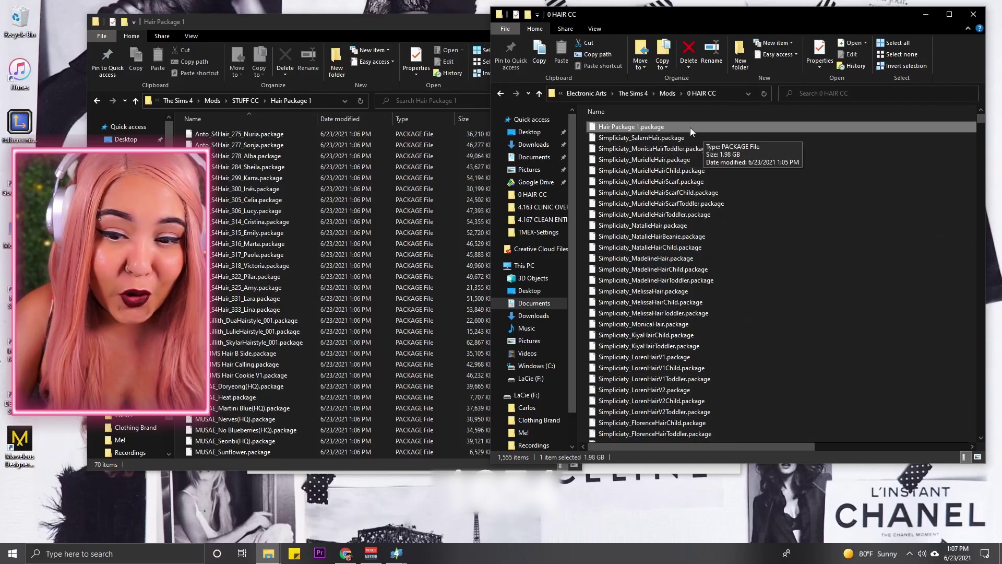
# - Delete the un-merged Hair Package 1 folder from STUFF CC and close that folder window
pyautogui.click(246, 189)
pyautogui.click(243, 101)
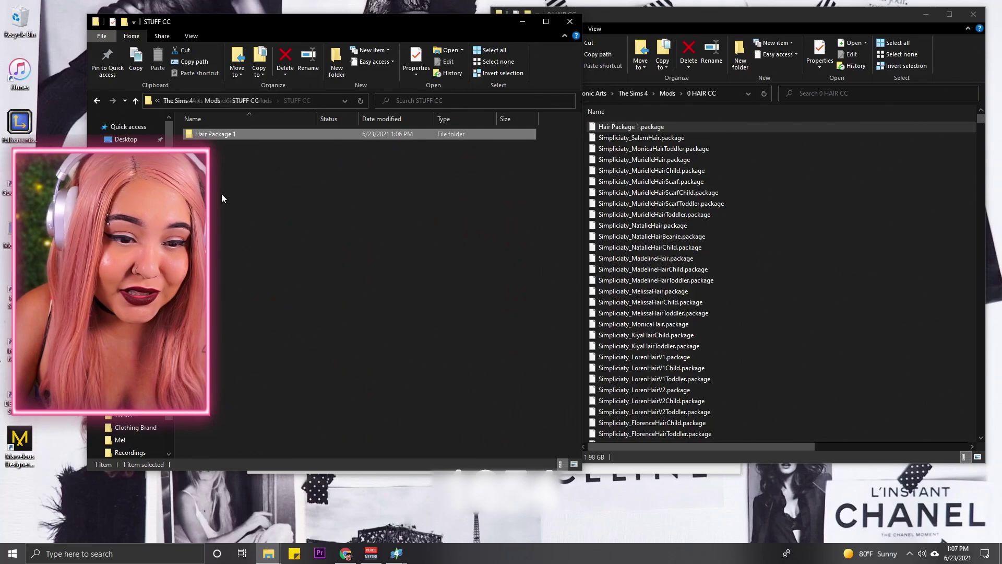
pyautogui.click(285, 59)
pyautogui.click(570, 21)
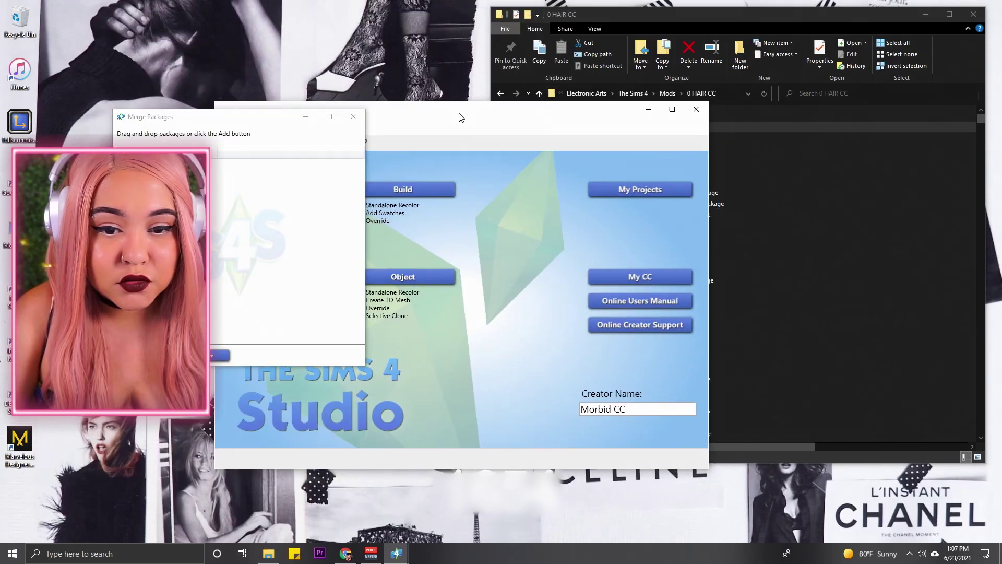
# - Select 57 packages in the 0 HAIR CC folder from Simpliciaty_SalemHair through Simpliciaty_AnabelleHairChild, about 1.96 GB, and add them to the merge list
pyautogui.moveTo(459, 116); pyautogui.dragTo(304, 63)
pyautogui.moveTo(252, 123); pyautogui.dragTo(450, 98)
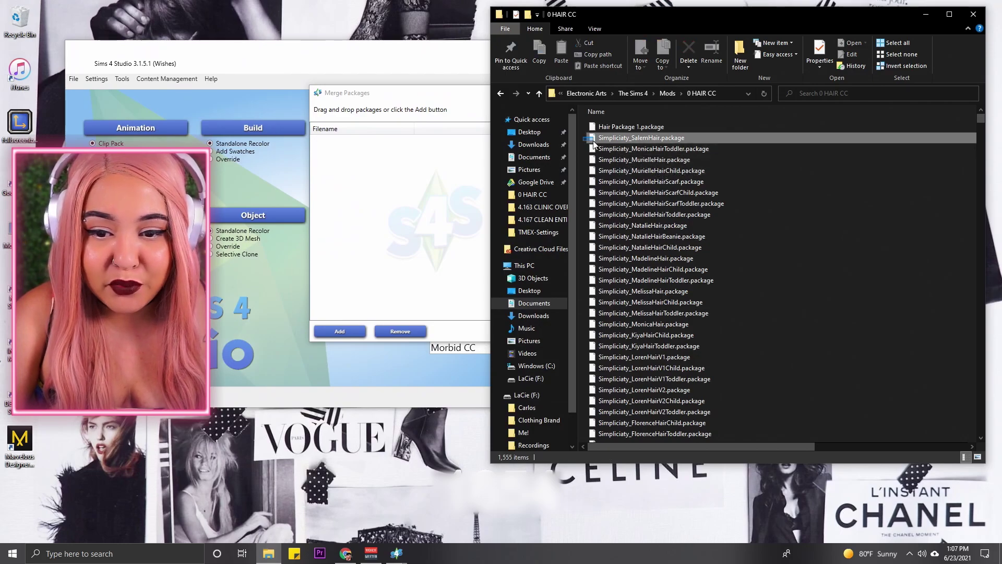
pyautogui.moveTo(415, 97); pyautogui.dragTo(375, 81)
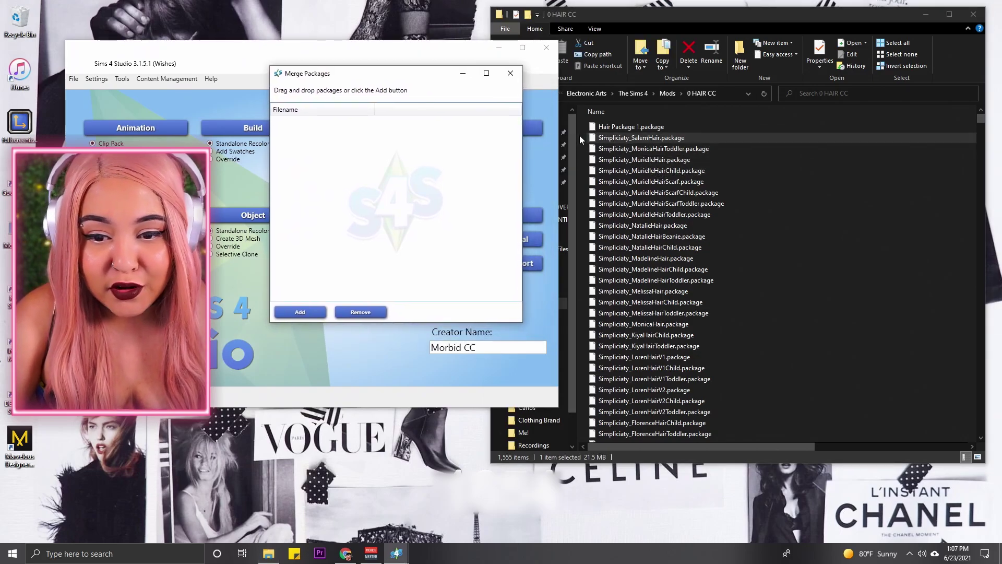
pyautogui.moveTo(580, 136); pyautogui.dragTo(668, 403)
pyautogui.moveTo(491, 369); pyautogui.dragTo(505, 295)
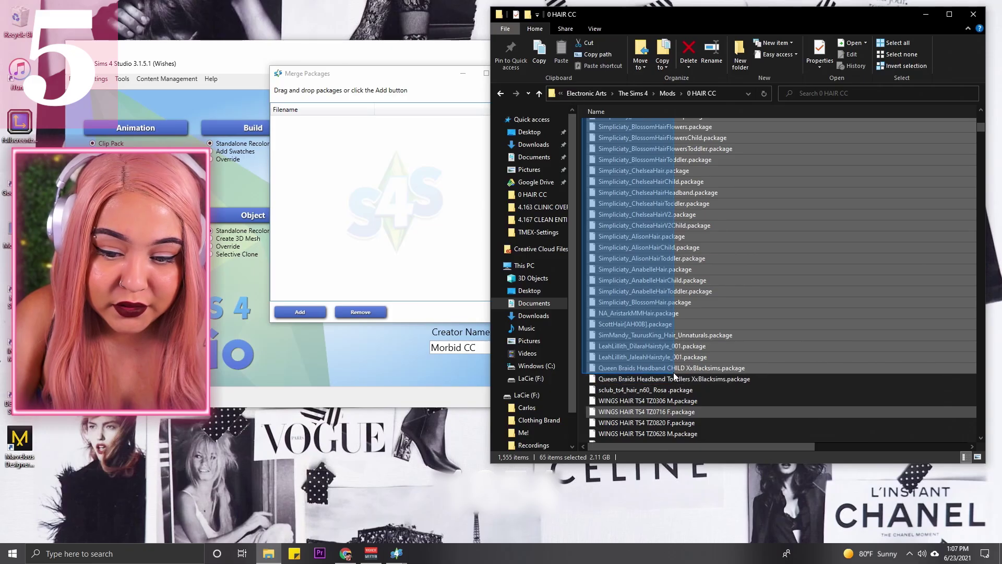
pyautogui.moveTo(674, 375); pyautogui.dragTo(673, 283)
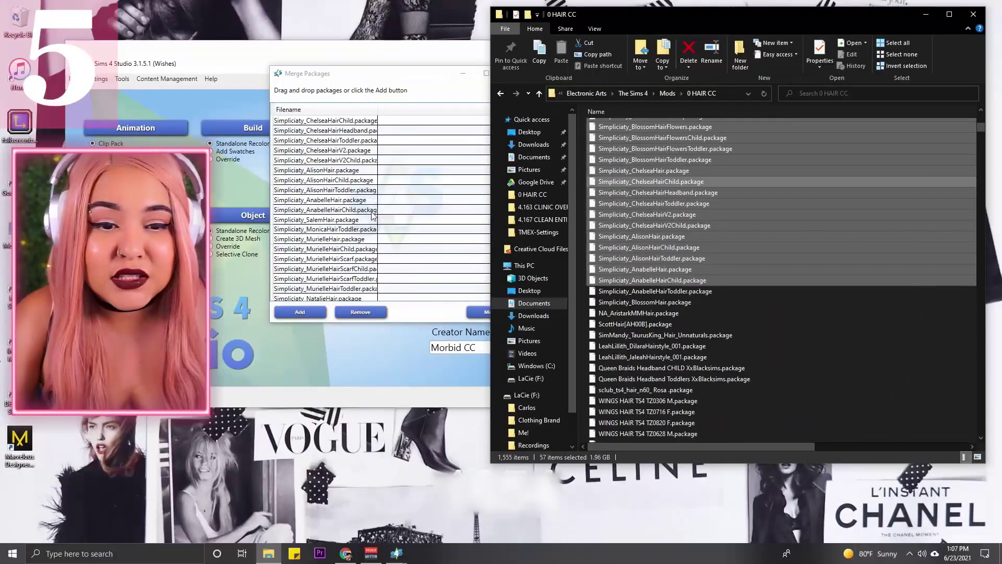
# - Merge the 57 listed packages and save the result as Hair Package 2 in the 0 HAIR CC folder
pyautogui.click(411, 88)
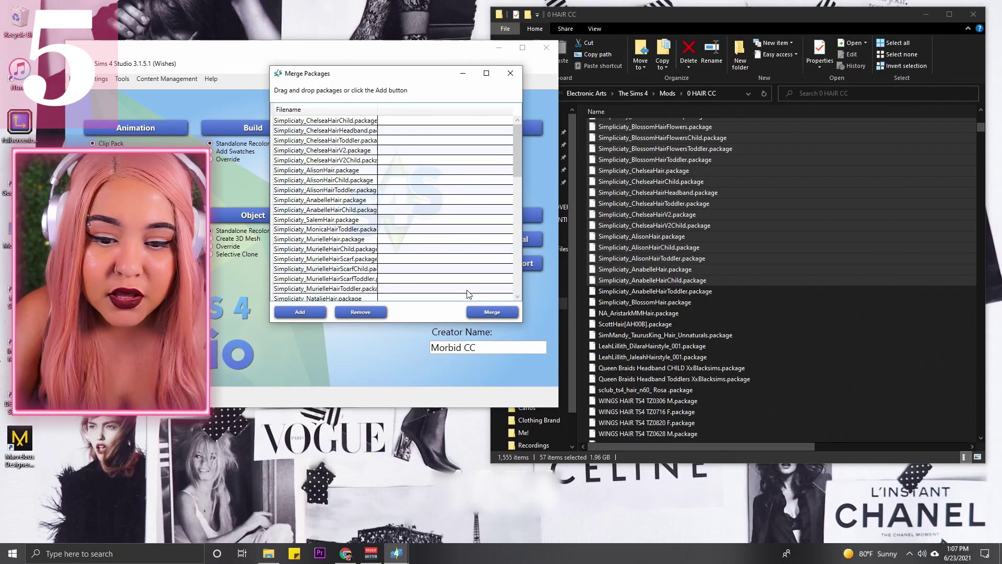
pyautogui.click(492, 313)
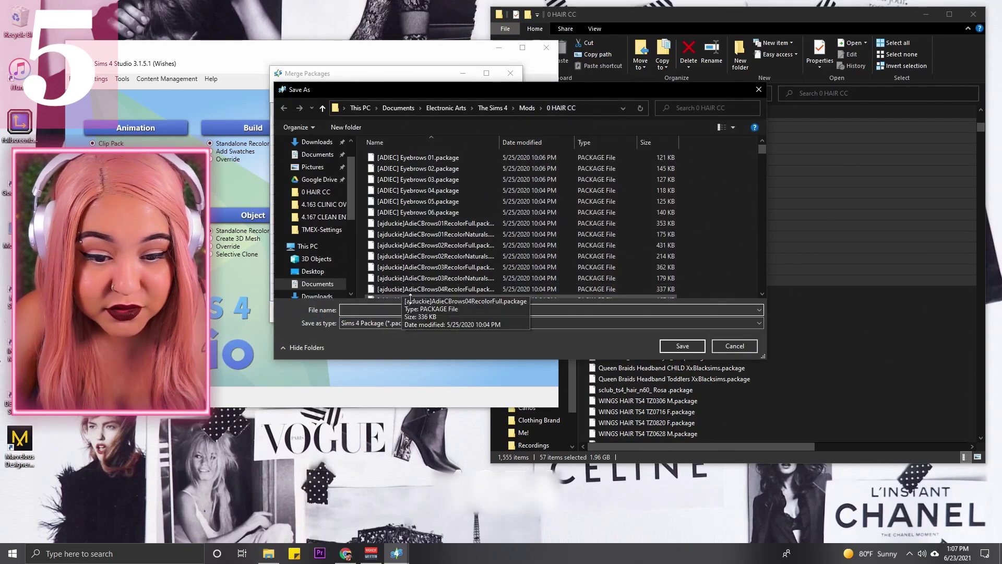
pyautogui.write('Hair ')
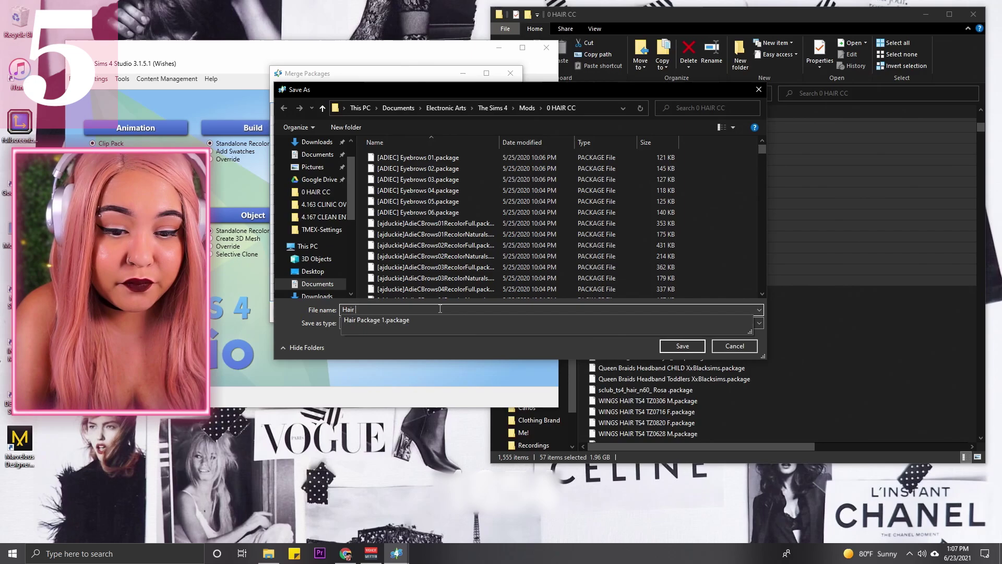
pyautogui.write('P')
pyautogui.press('Down')
pyautogui.press('BackSpace')
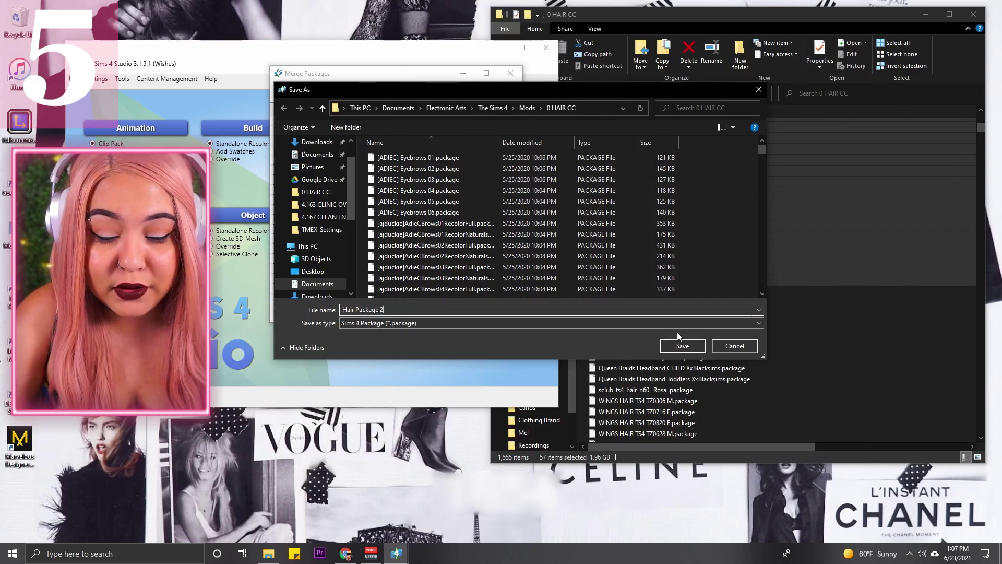
pyautogui.click(682, 345)
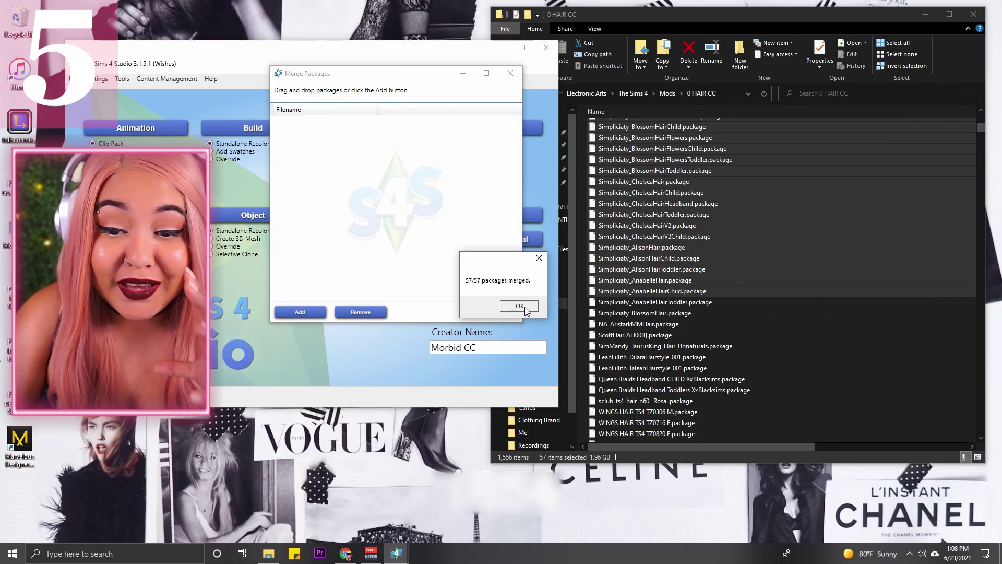
pyautogui.click(520, 307)
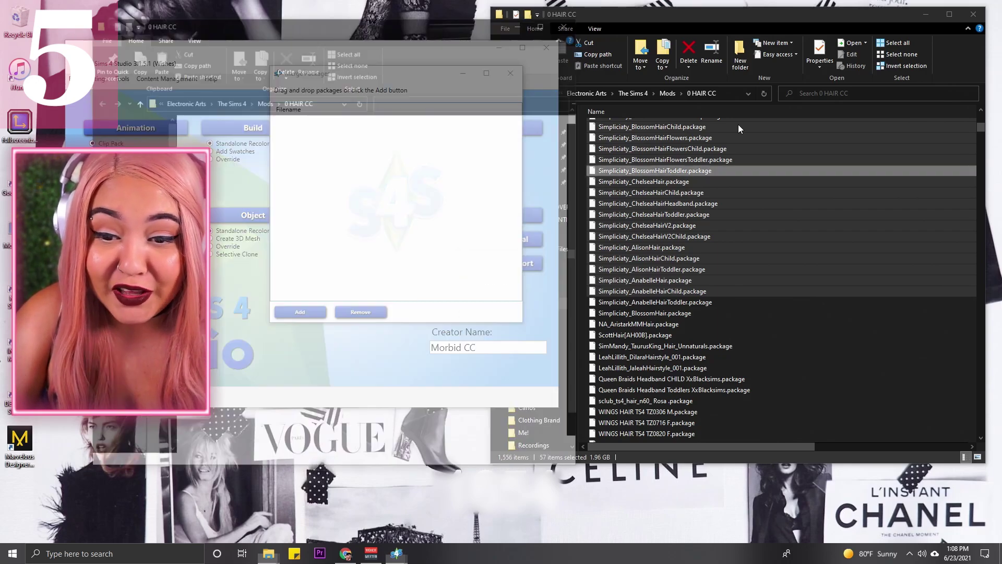
# - Delete the 57 selected original packages that were merged into Hair Package 2 from the 0 HAIR CC folder
pyautogui.scroll(1, 690, 228)
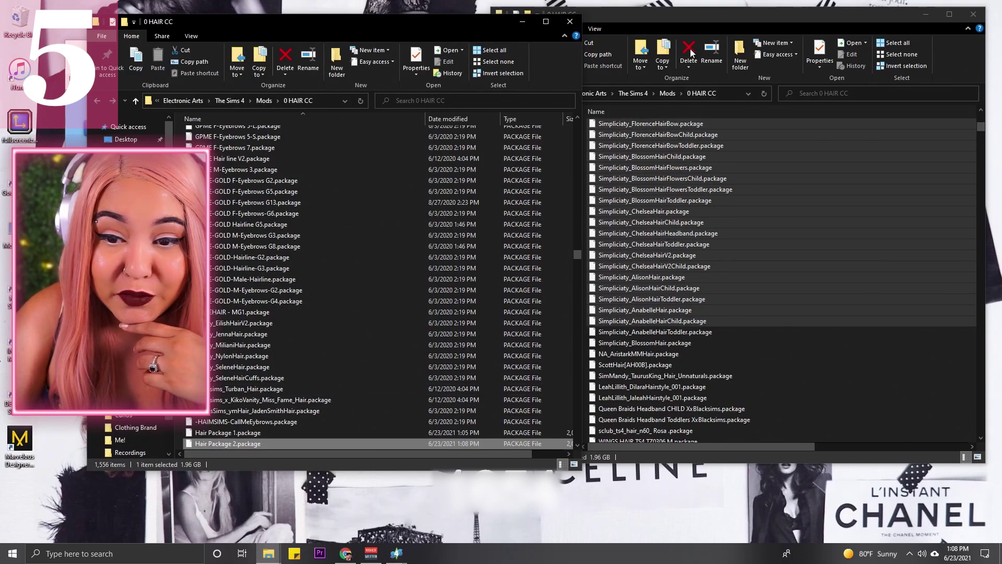
pyautogui.click(689, 48)
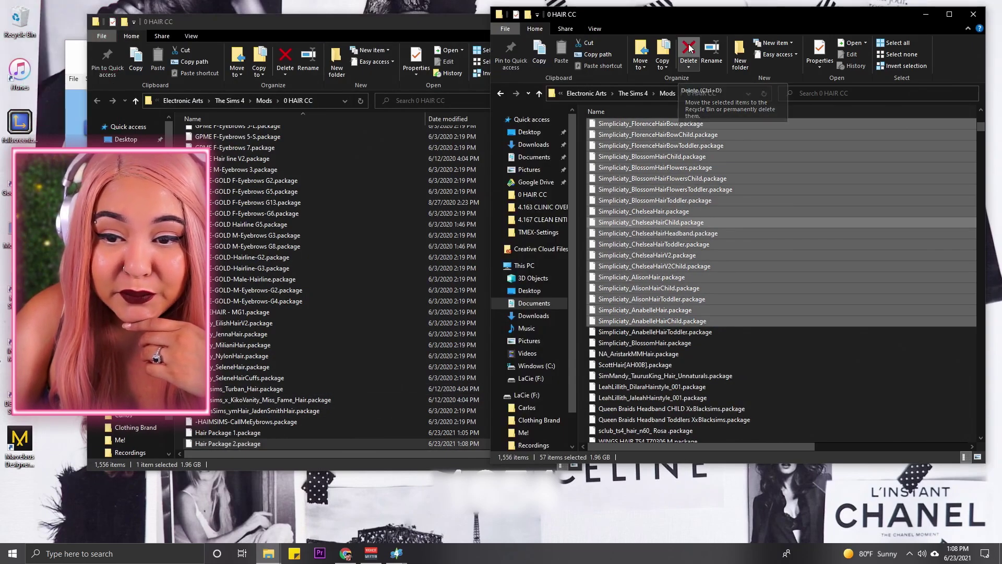
pyautogui.click(689, 48)
pyautogui.scroll(5, 678, 229)
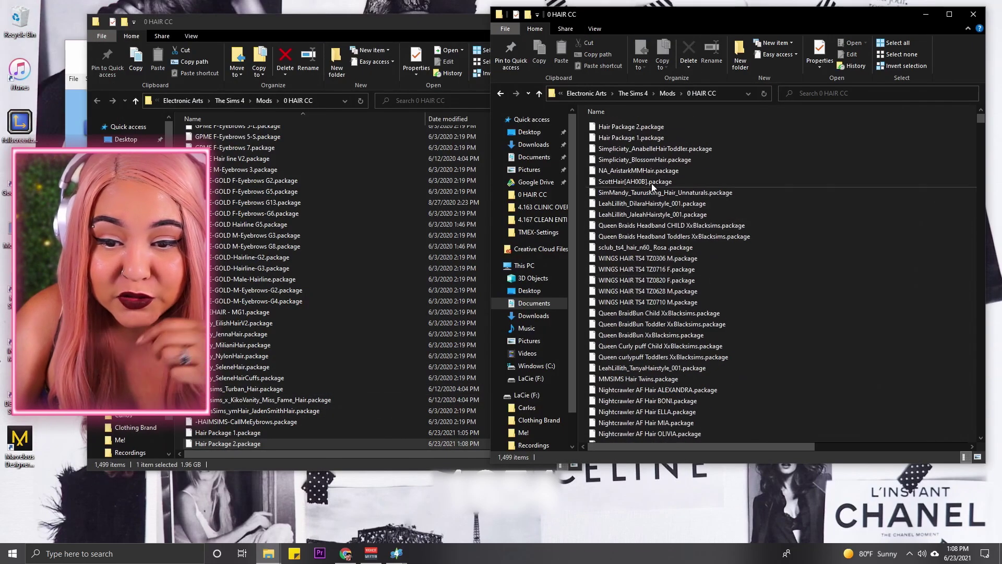
# - Select all remaining unmerged packages below Hair Package 1 down to the end of 0 HAIR CC, clear that selection and return to Hair Package 1
pyautogui.click(612, 138)
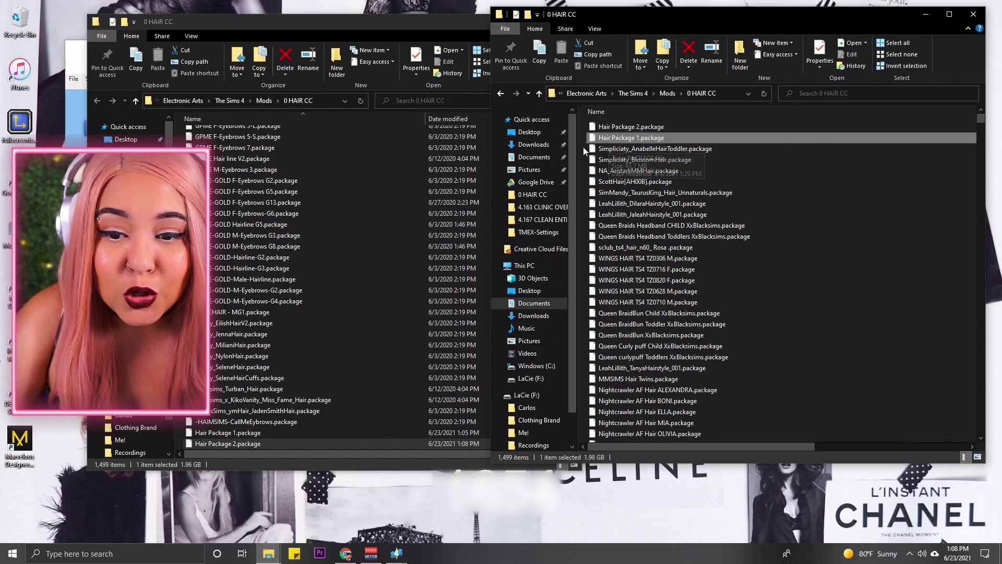
pyautogui.moveTo(584, 146); pyautogui.dragTo(752, 538)
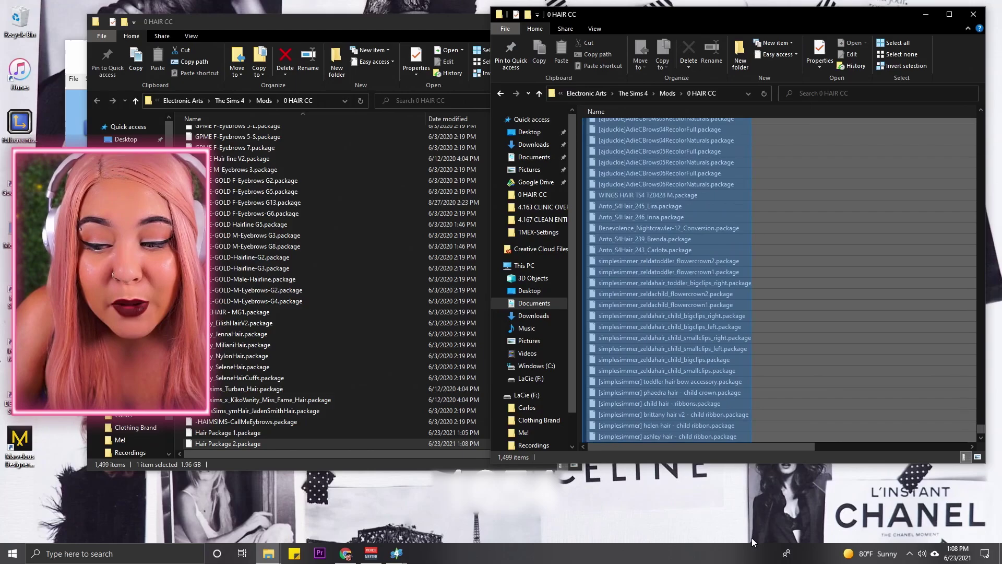
pyautogui.moveTo(821, 475); pyautogui.dragTo(868, 397)
pyautogui.click(858, 314)
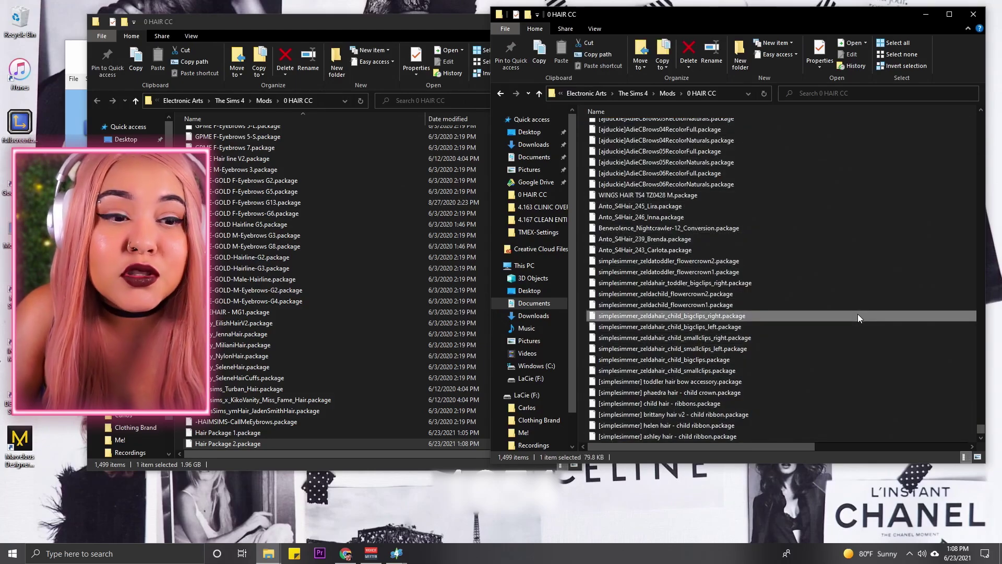
pyautogui.moveTo(981, 429); pyautogui.dragTo(987, 112)
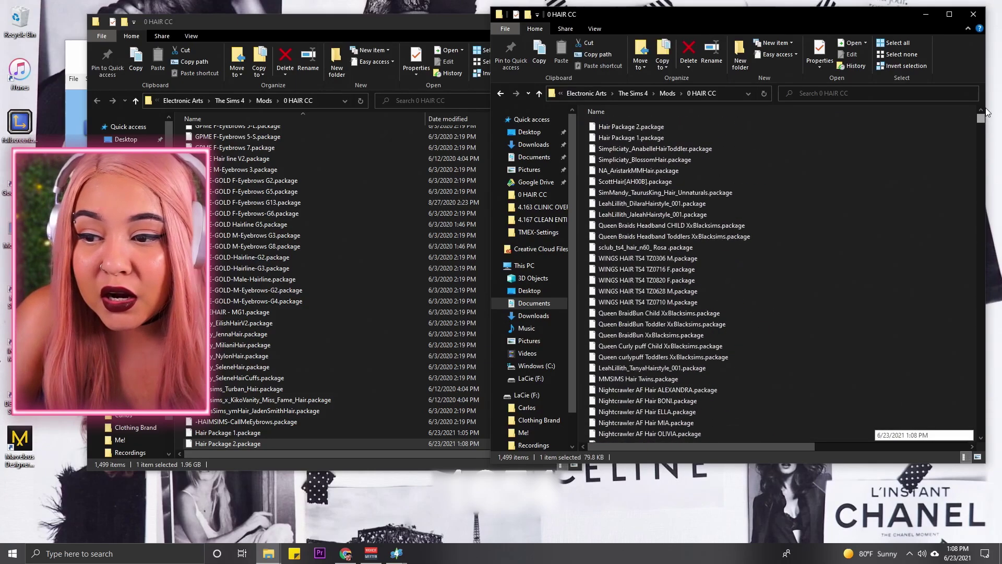
pyautogui.click(659, 137)
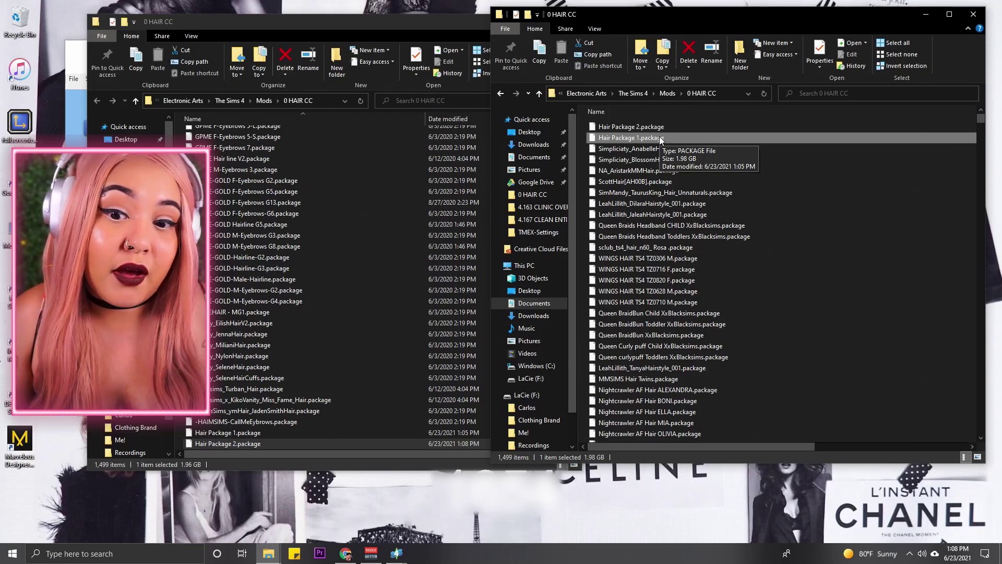
# - Browse the 0 HAIR CC and 0 STUFF CC folders inside Mods to examine the other custom content, with the Merge Packages window in view
pyautogui.click(670, 93)
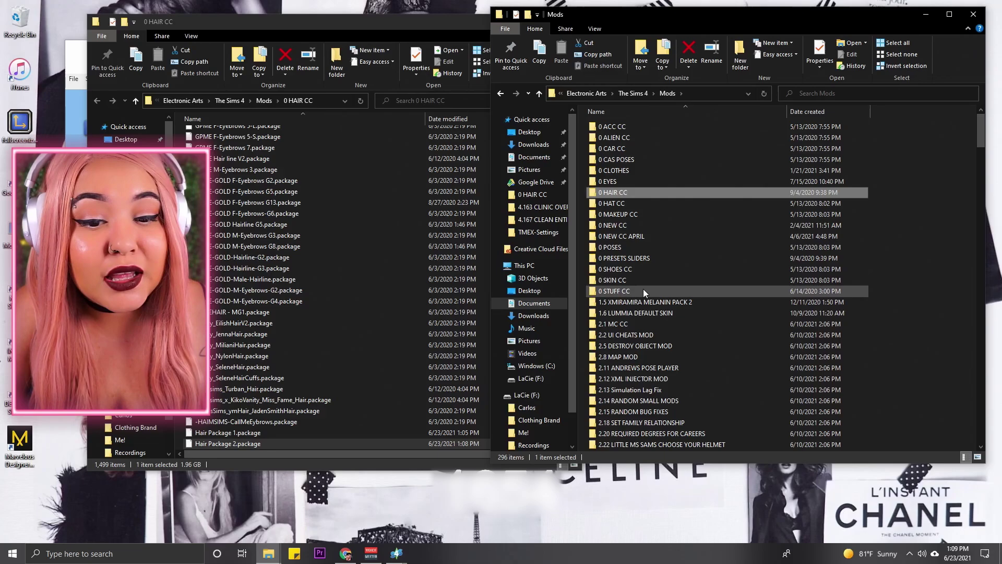
pyautogui.click(79, 52)
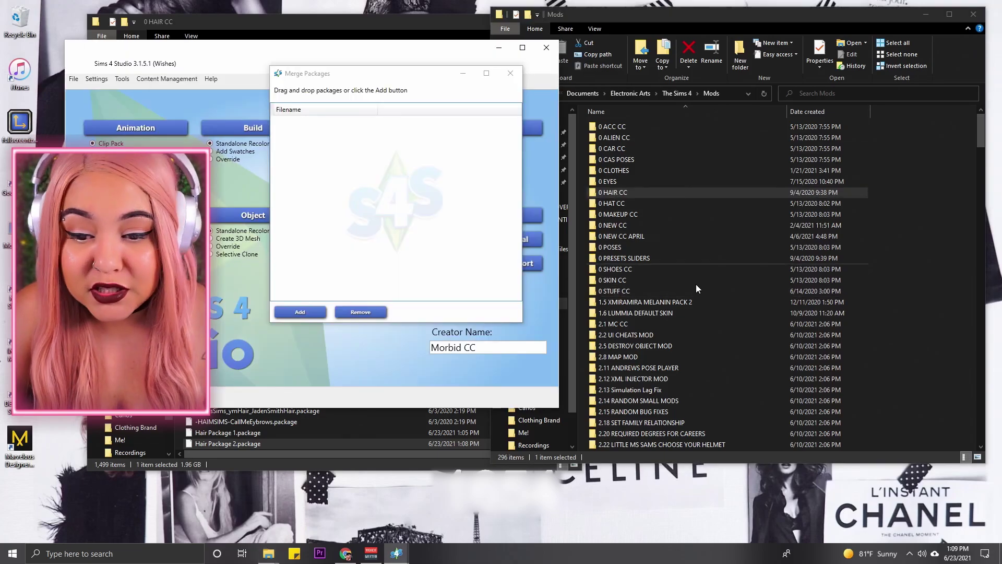
pyautogui.doubleClick(635, 194)
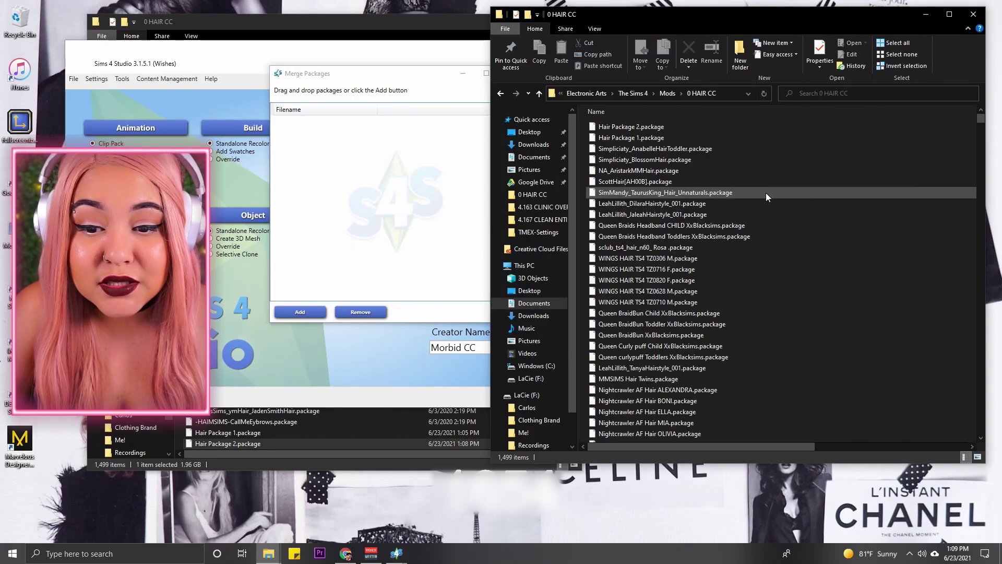
pyautogui.moveTo(981, 118); pyautogui.dragTo(995, 443)
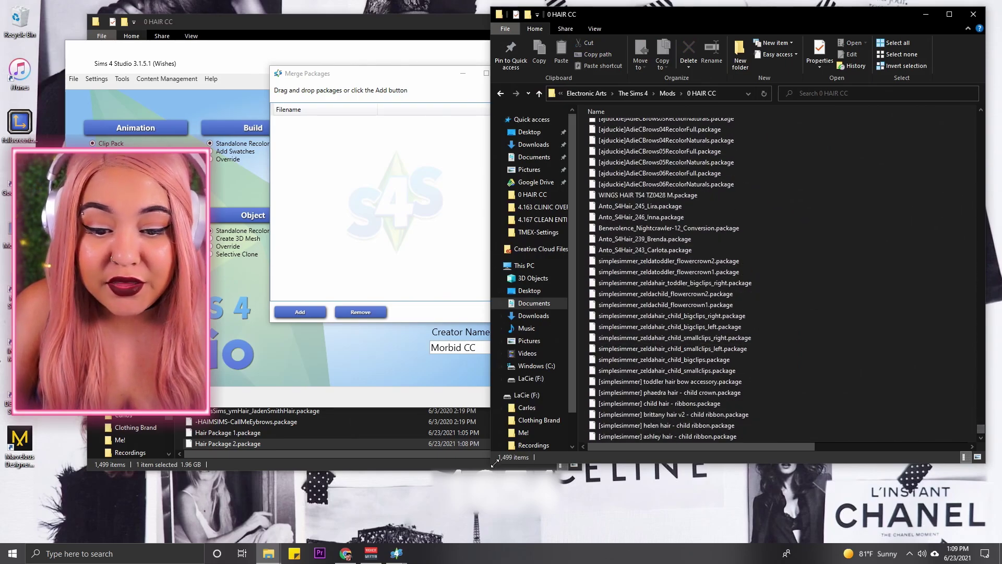
pyautogui.click(668, 94)
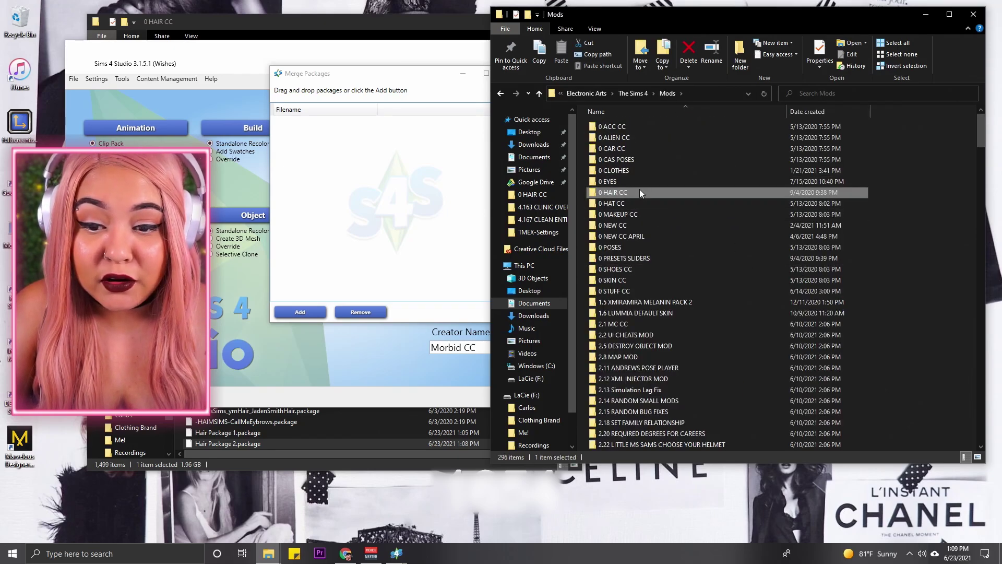
pyautogui.doubleClick(650, 291)
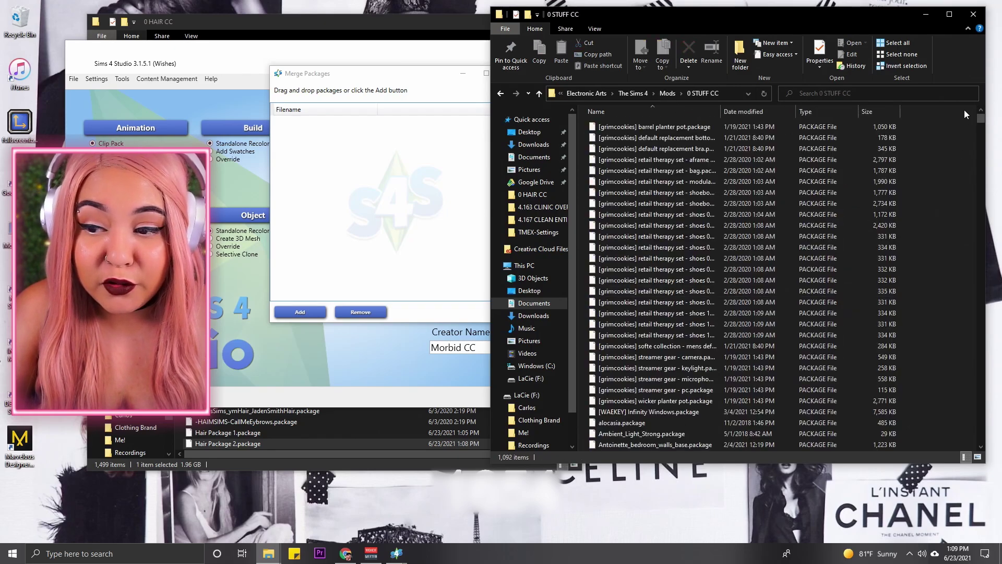
pyautogui.moveTo(980, 117); pyautogui.dragTo(981, 156)
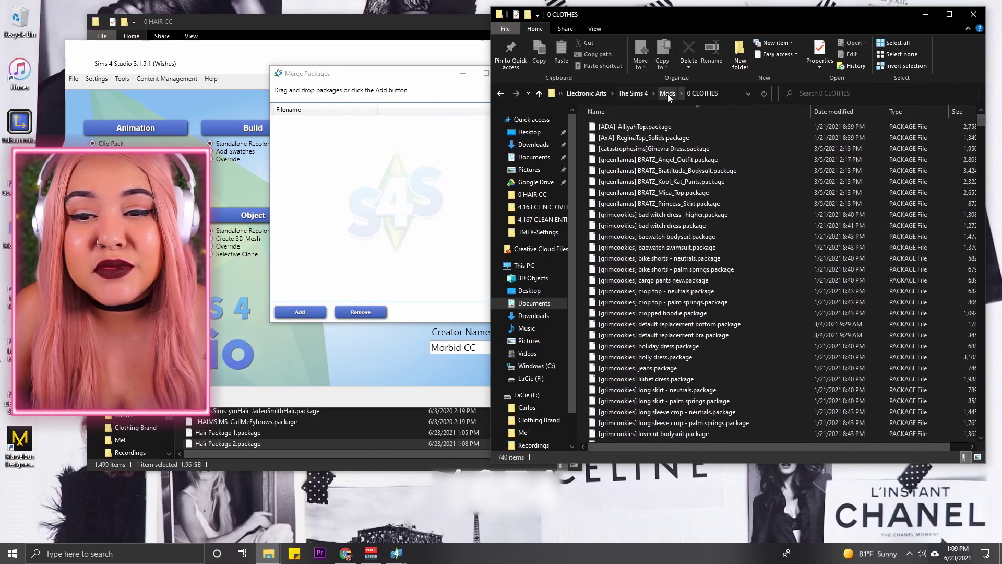